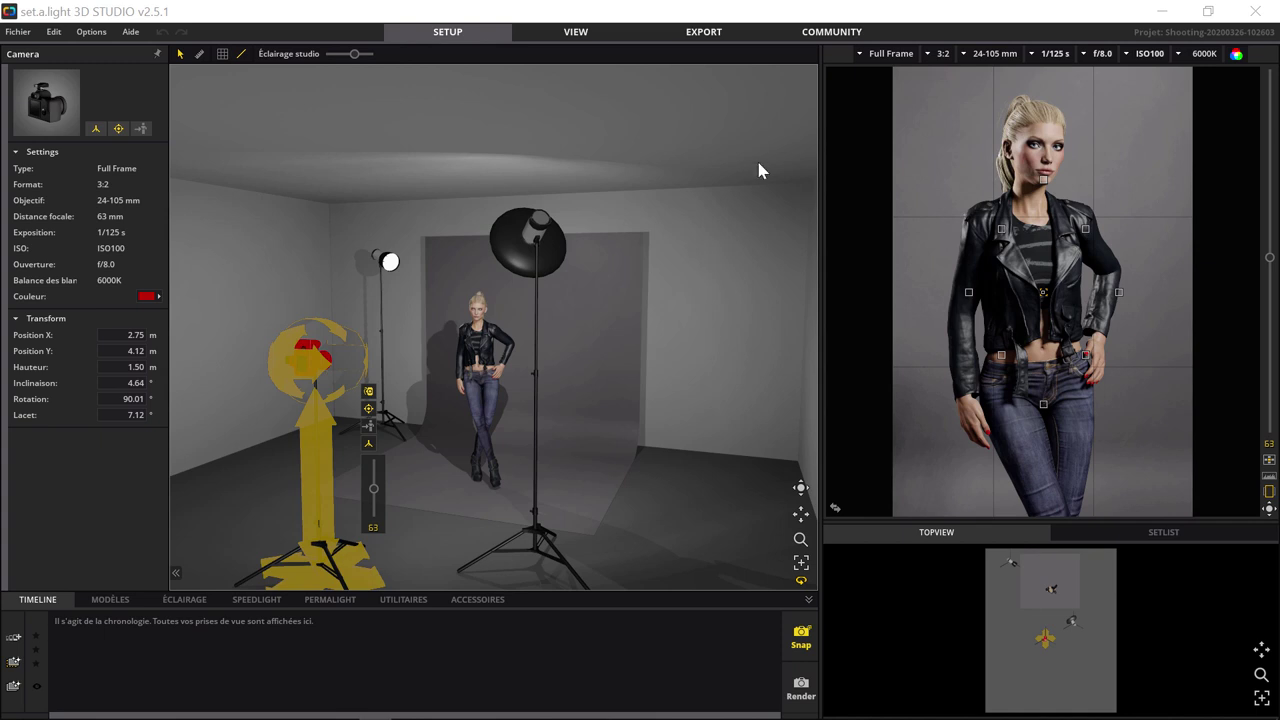
Open the Community Light Setups gallery and scroll down to 'Poster girl' and 'Cosmic Headshot'.
click(830, 32)
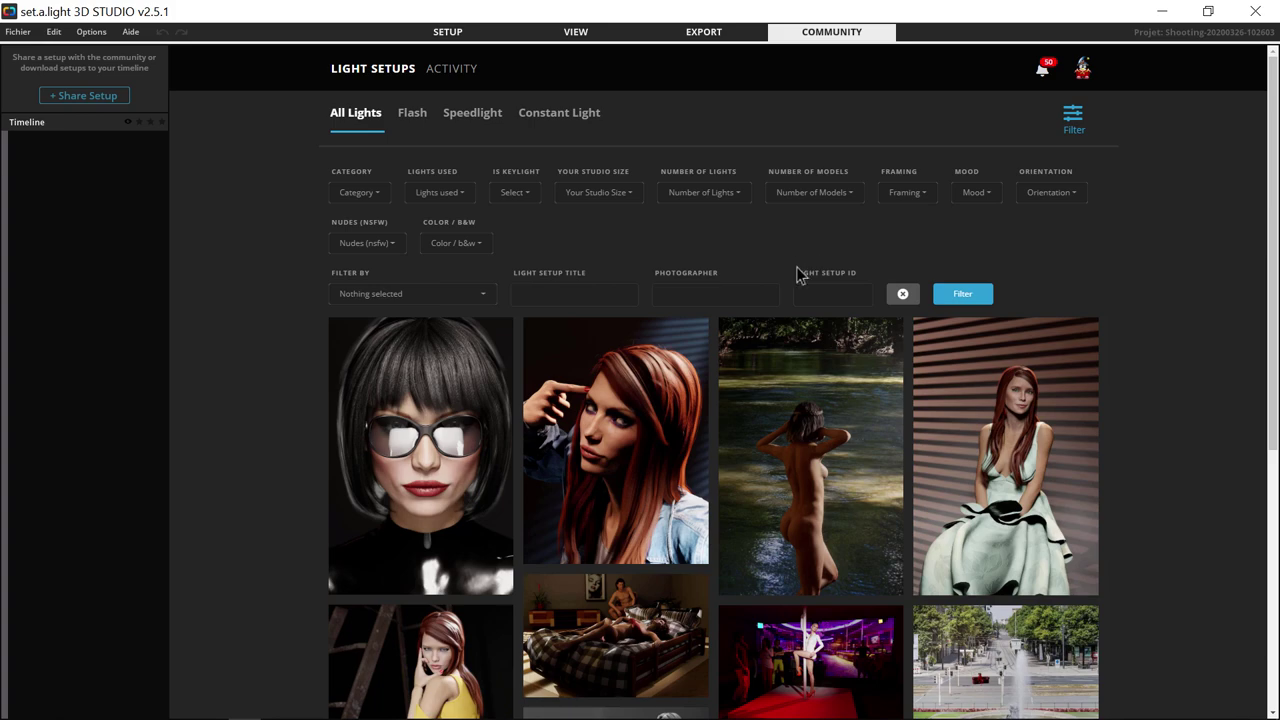
mouse_move(810, 455)
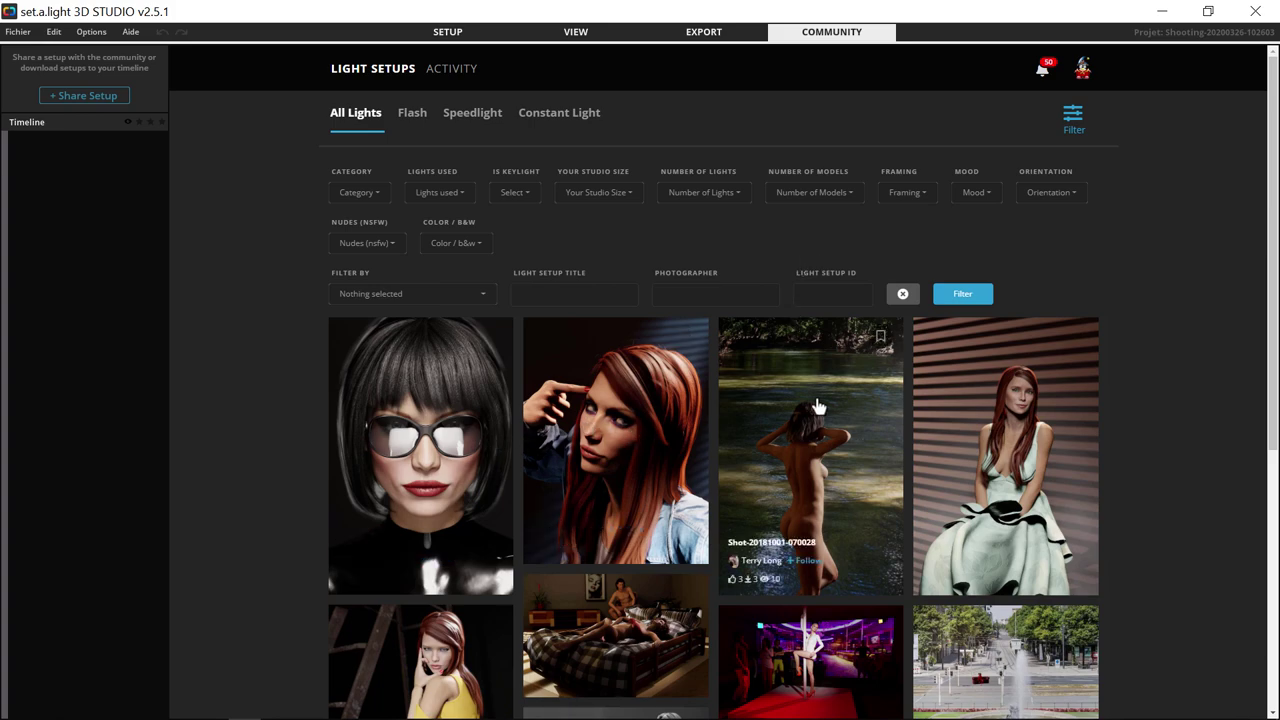
scroll(817, 406, down, 2)
scroll(817, 406, down, 2)
scroll(817, 406, down, 3)
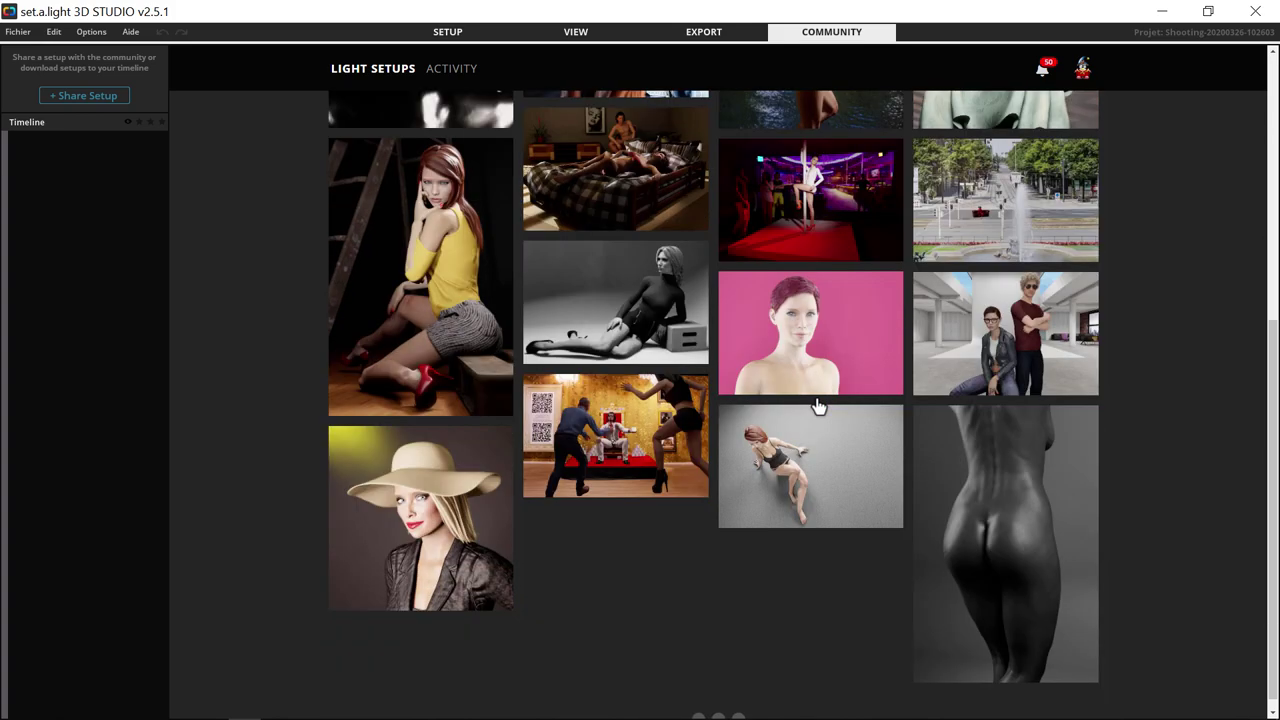
scroll(817, 406, down, 1)
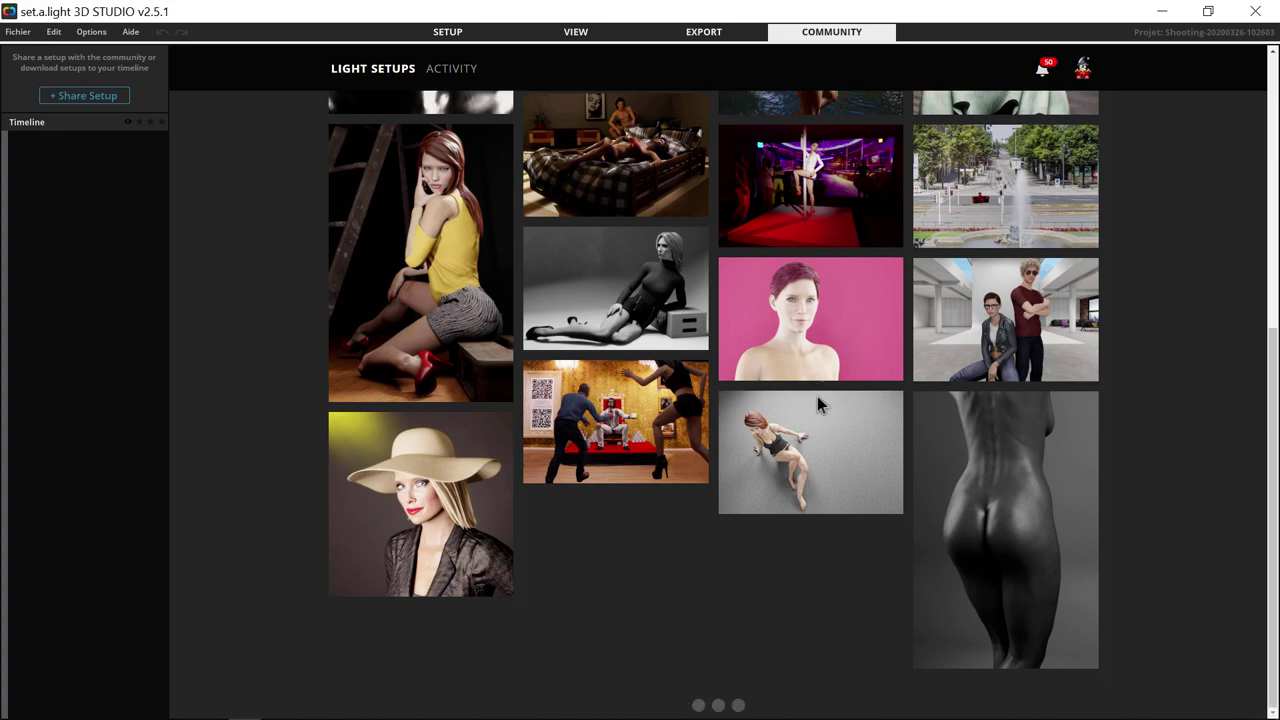
scroll(817, 396, up, 3)
scroll(817, 398, up, 1)
scroll(817, 400, up, 1)
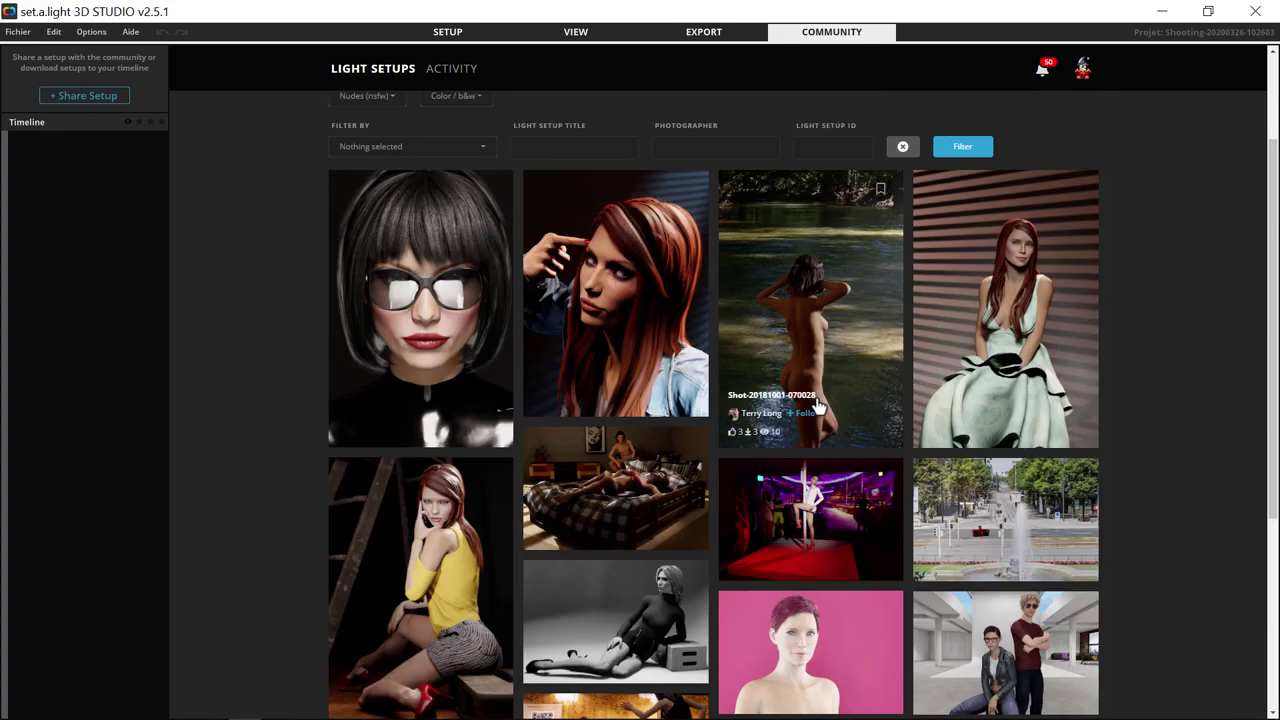
scroll(817, 406, down, 2)
scroll(817, 406, down, 3)
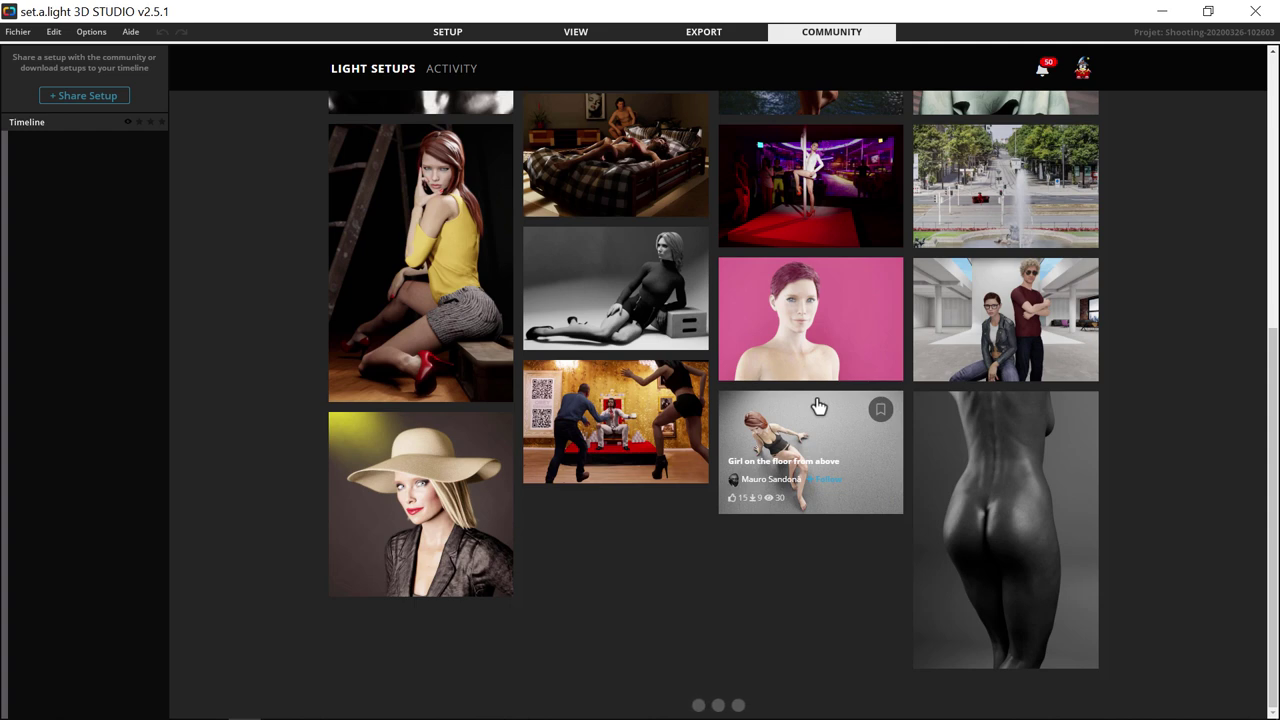
scroll(817, 405, down, 3)
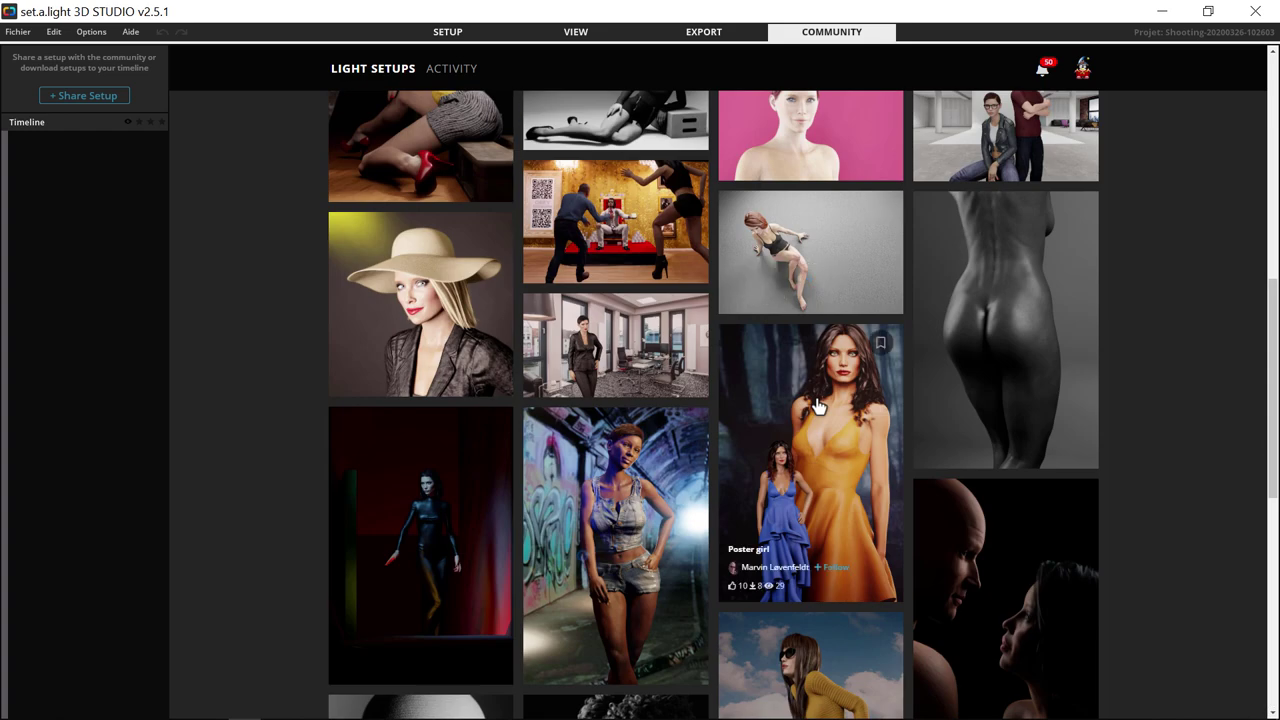
scroll(817, 405, down, 3)
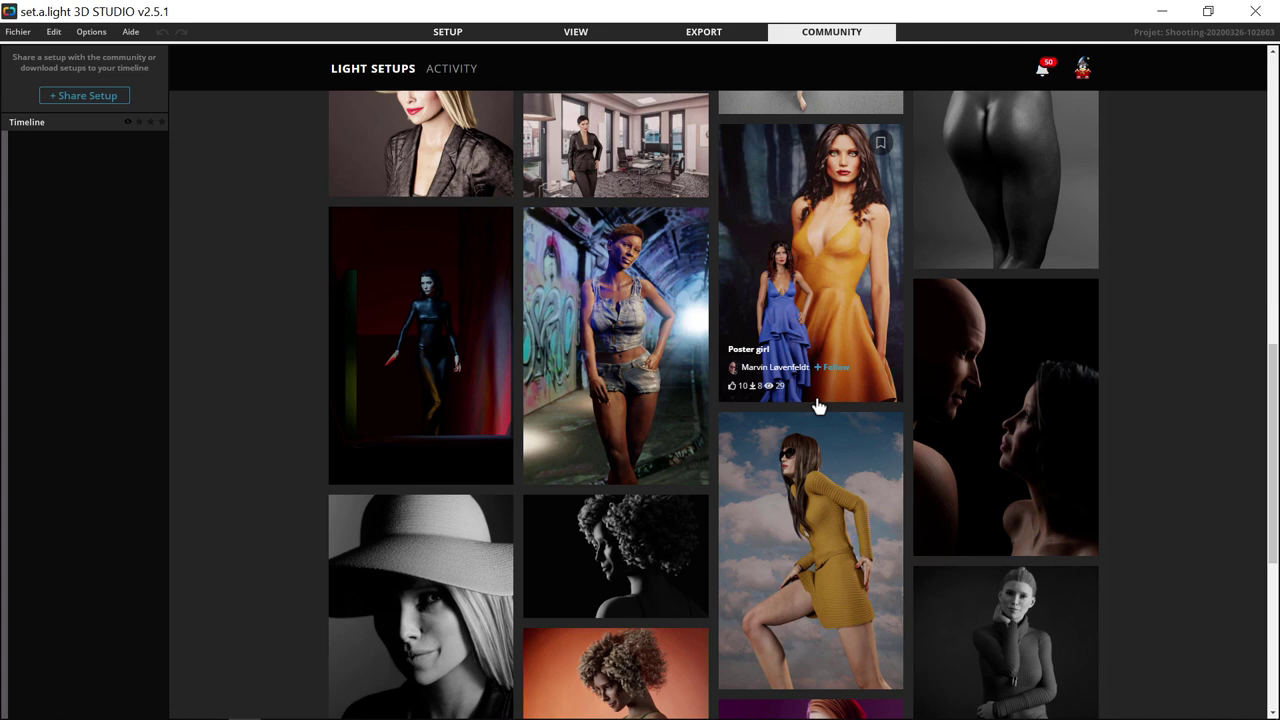
scroll(817, 405, down, 2)
scroll(817, 405, down, 3)
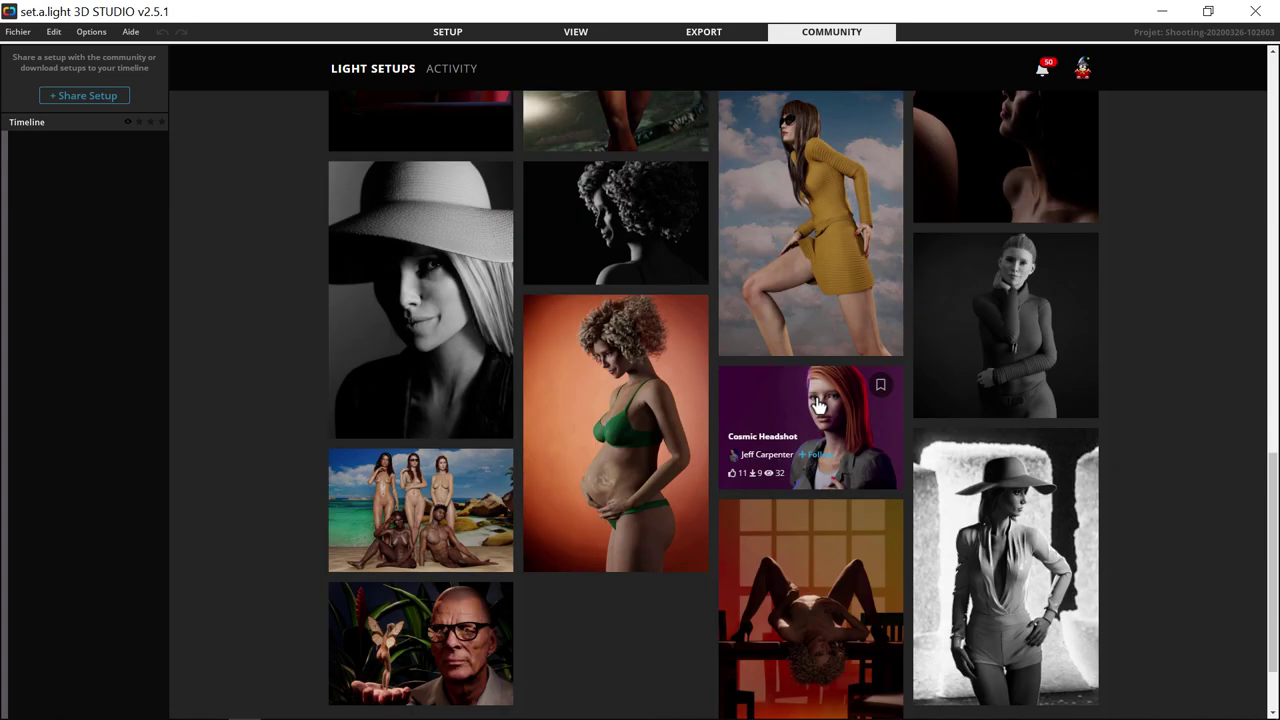
Preview the Irving Penn setup's Studio View 2, lighting diagram and camera view, then download it to the Timeline.
click(425, 303)
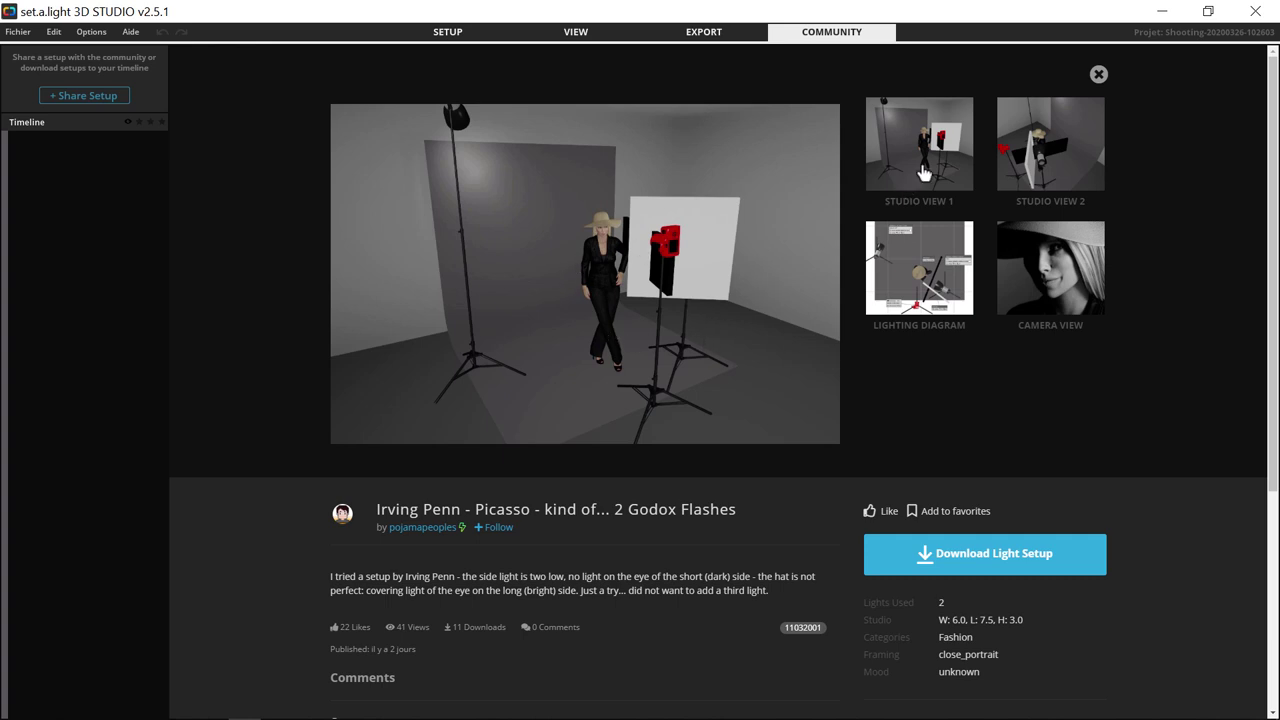
click(1050, 175)
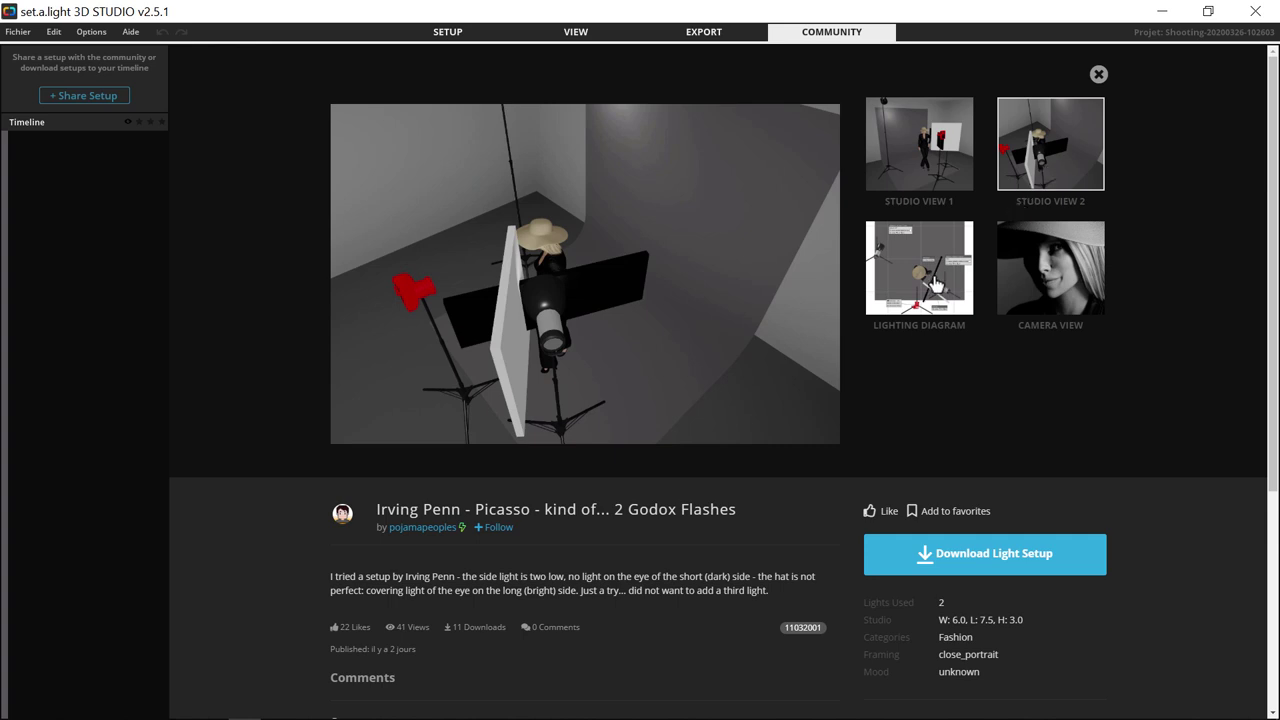
click(940, 284)
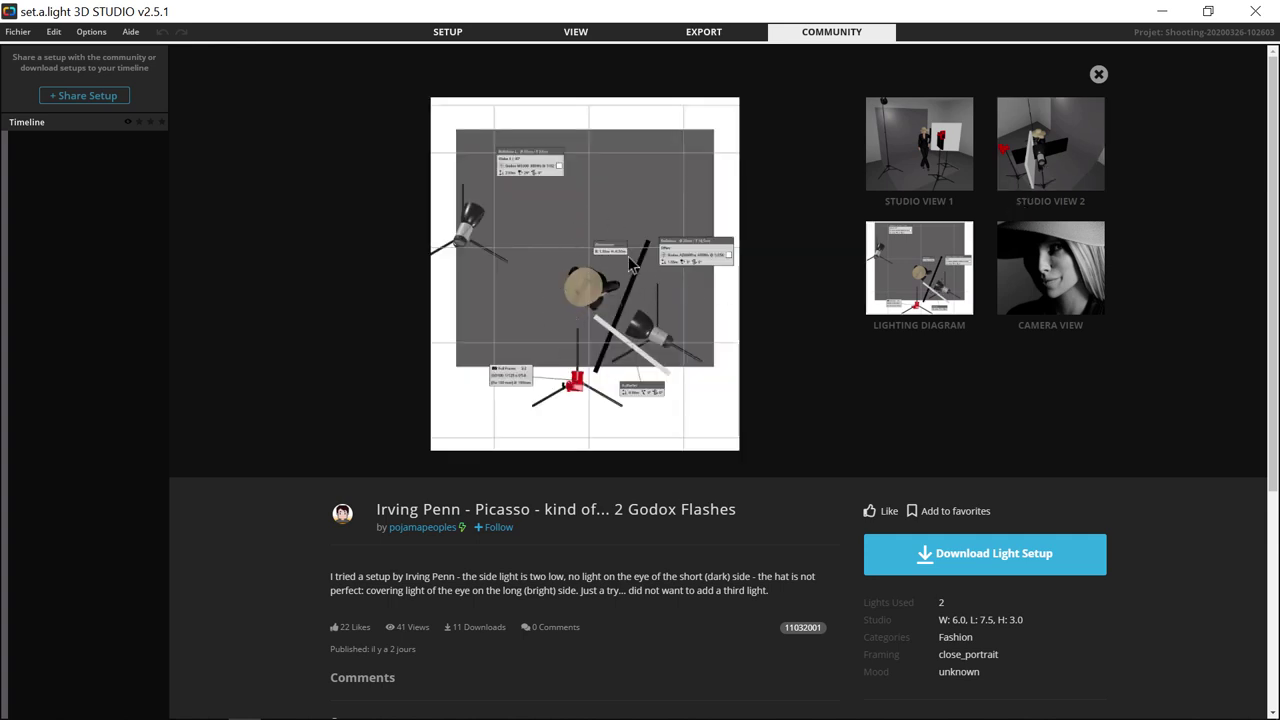
click(1045, 287)
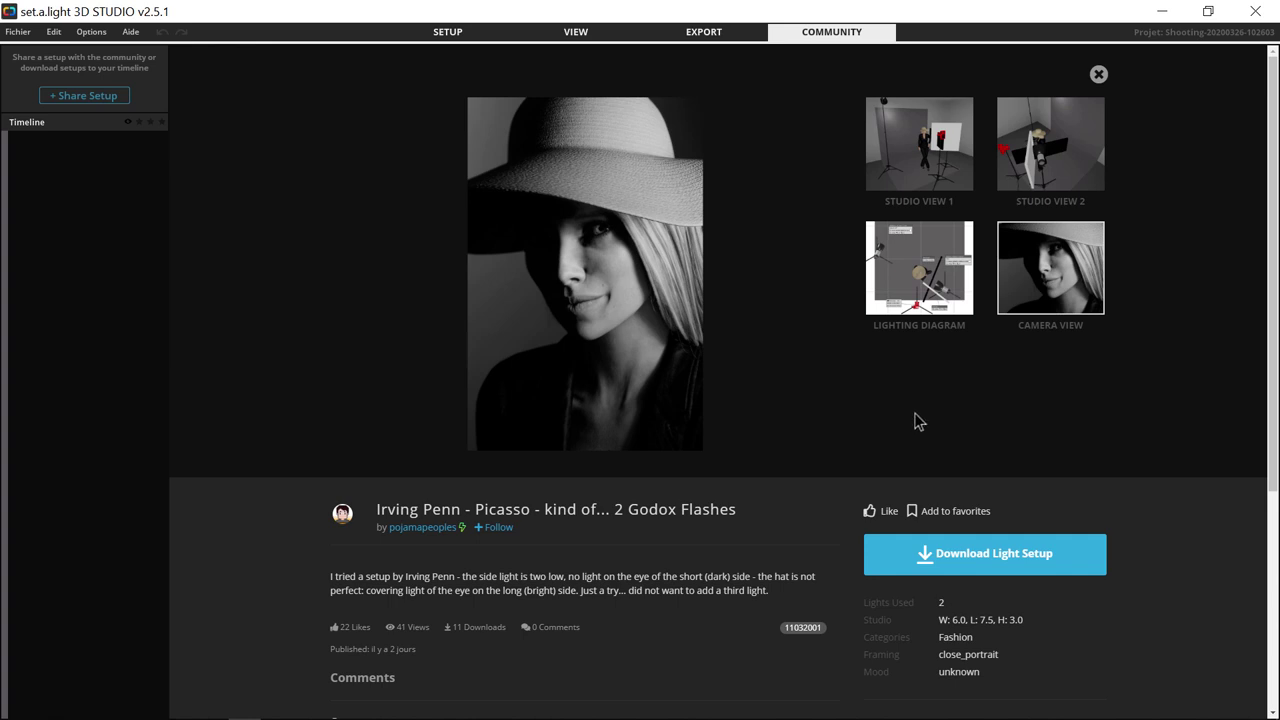
click(971, 560)
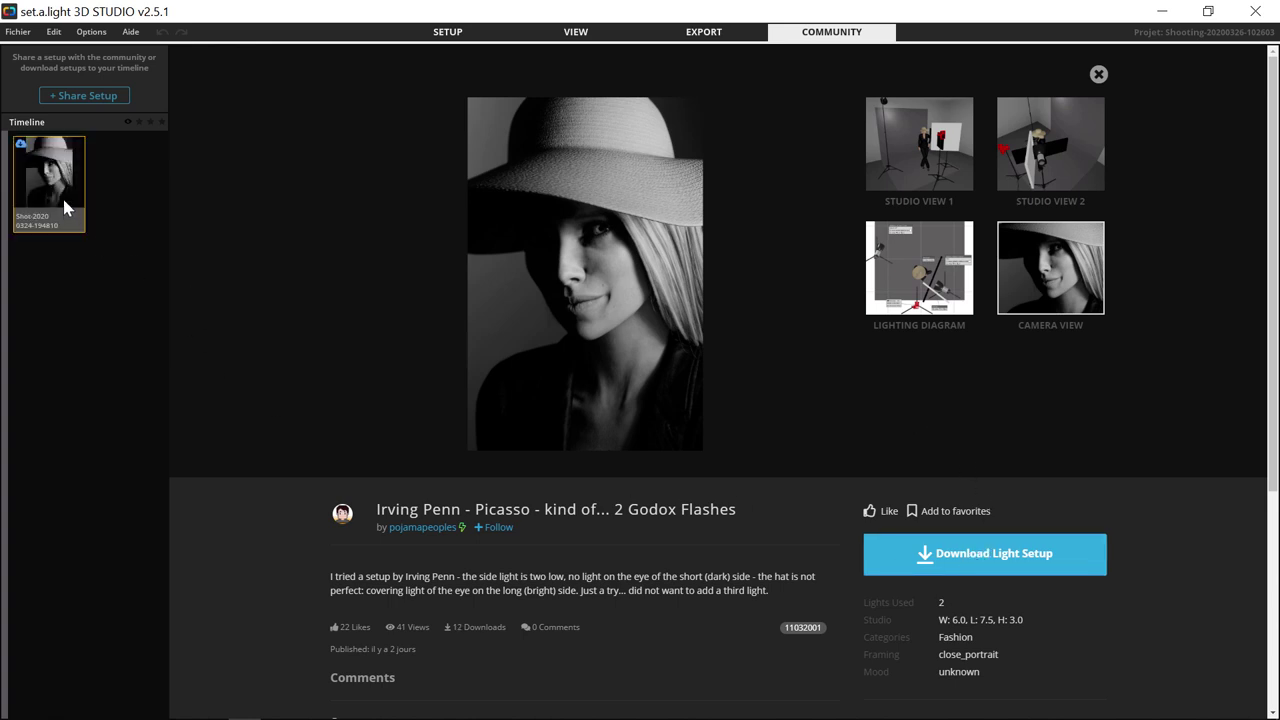
Load the Irving Penn shot and swap the upper flash's Godox MS300 head for QS400II. Then discard the change and return to Community.
double_click(62, 196)
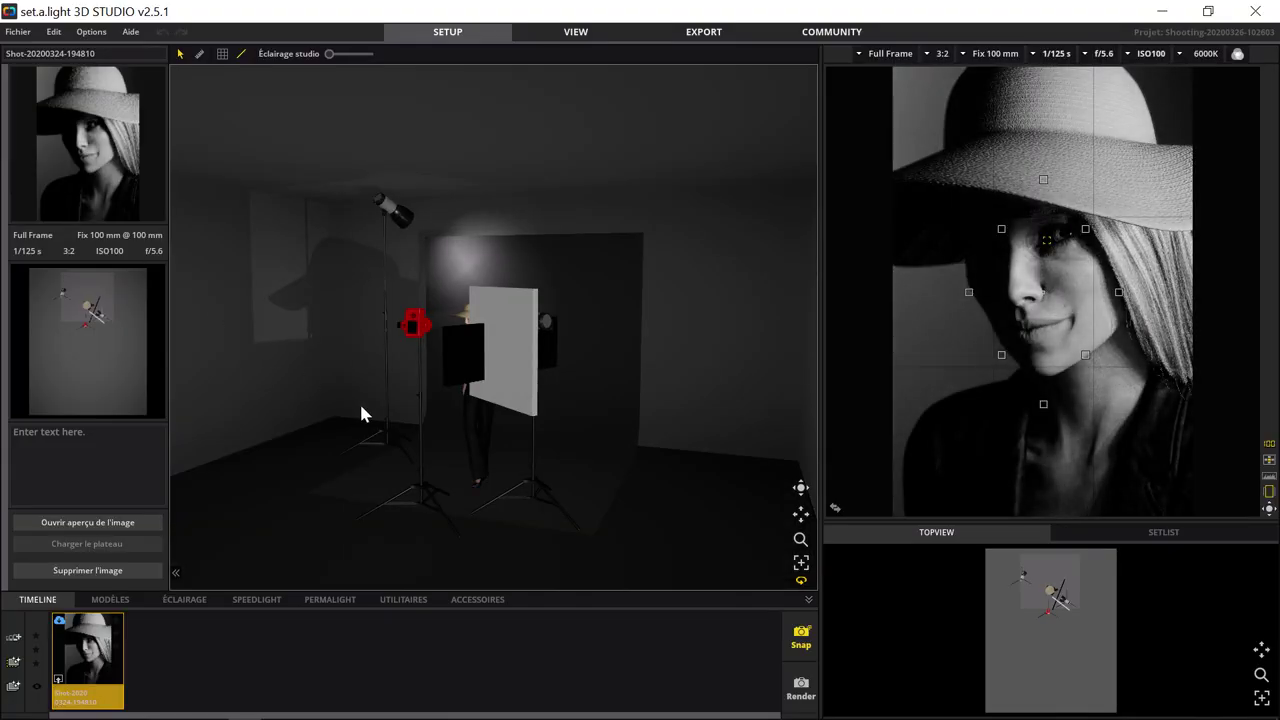
click(392, 212)
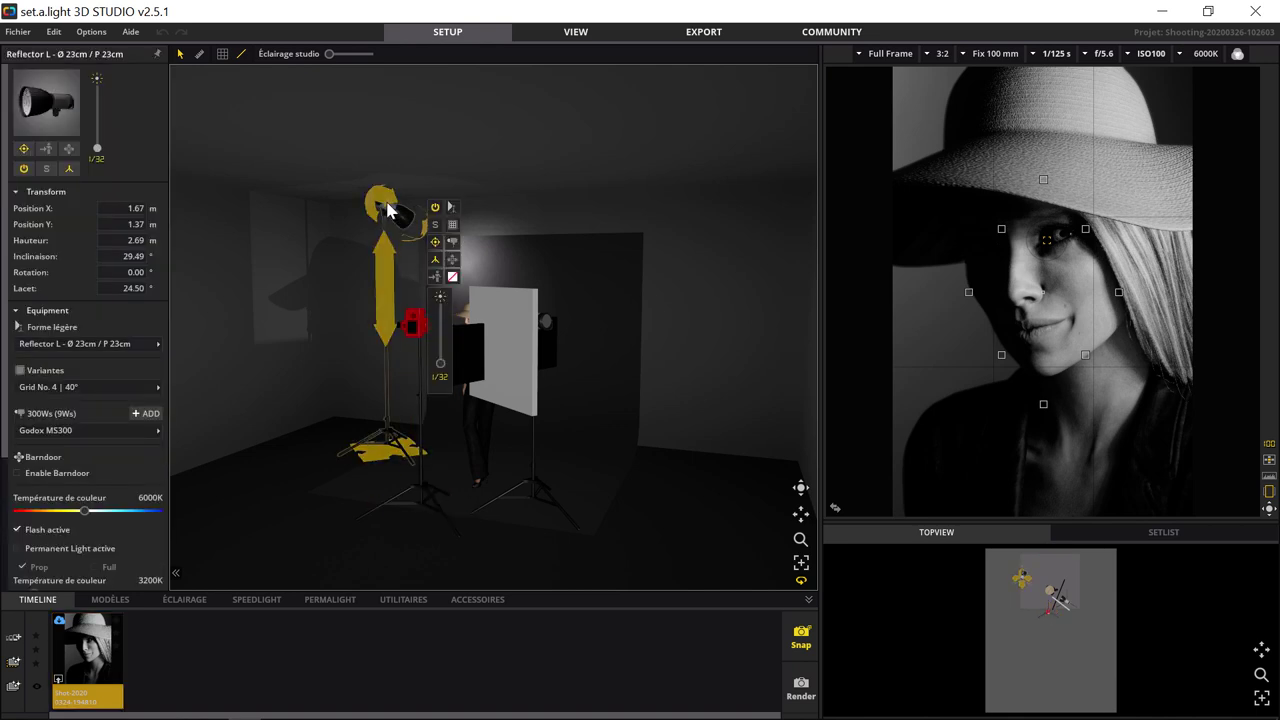
click(455, 245)
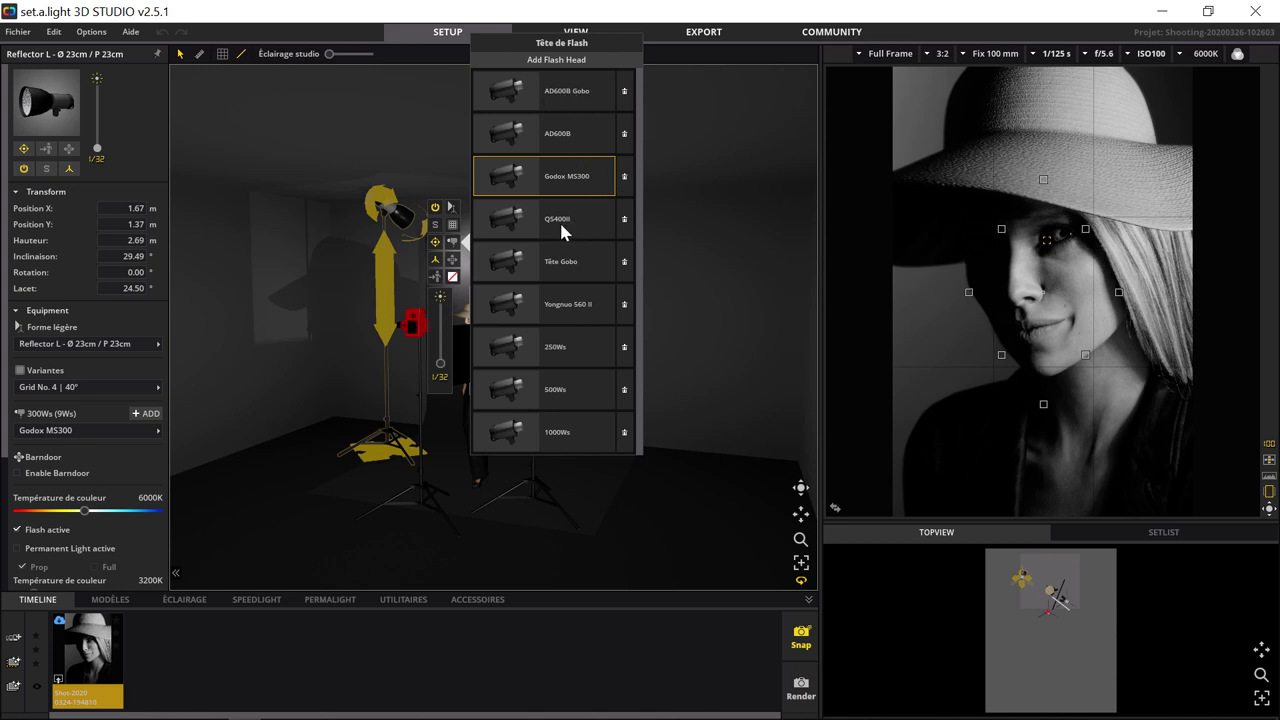
click(561, 228)
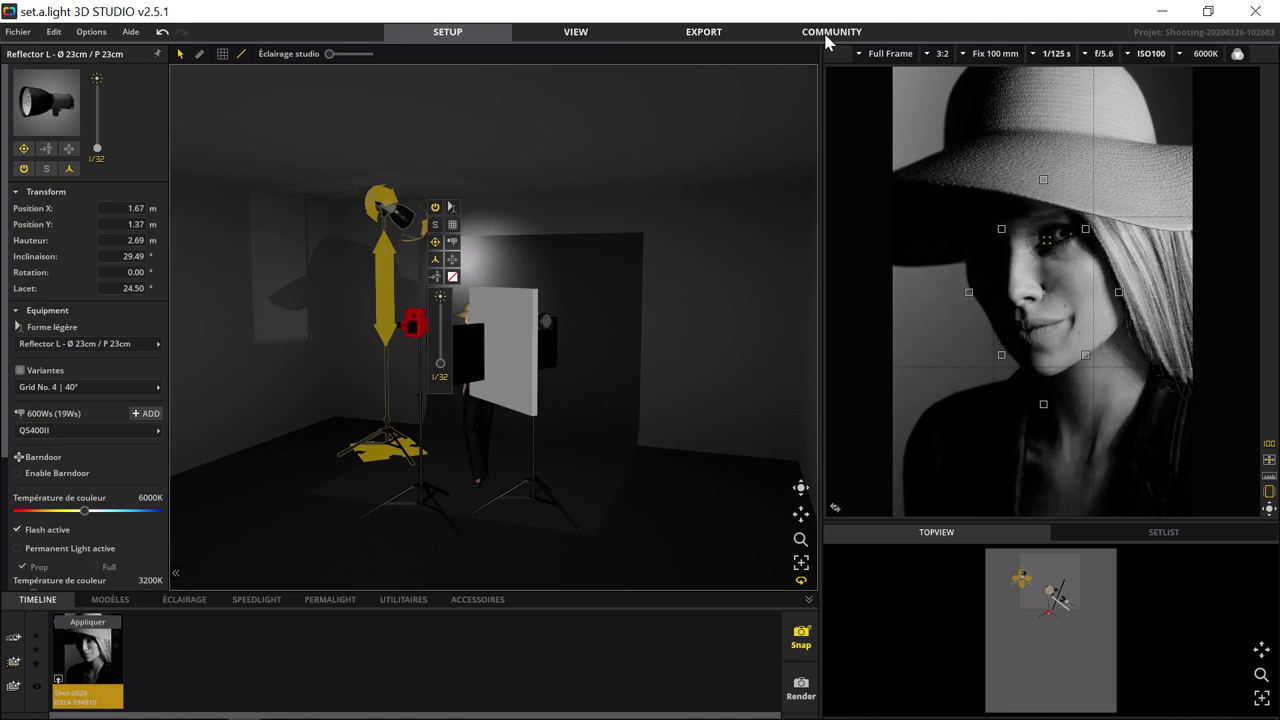
click(826, 34)
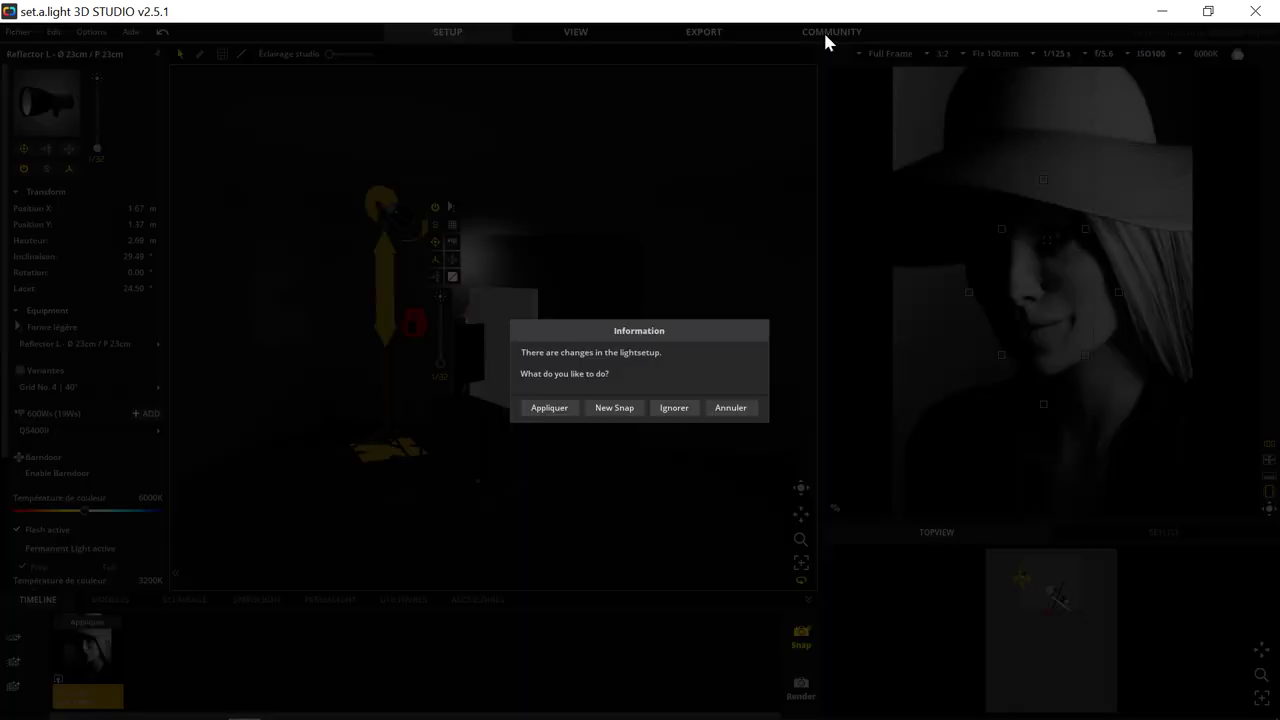
click(680, 407)
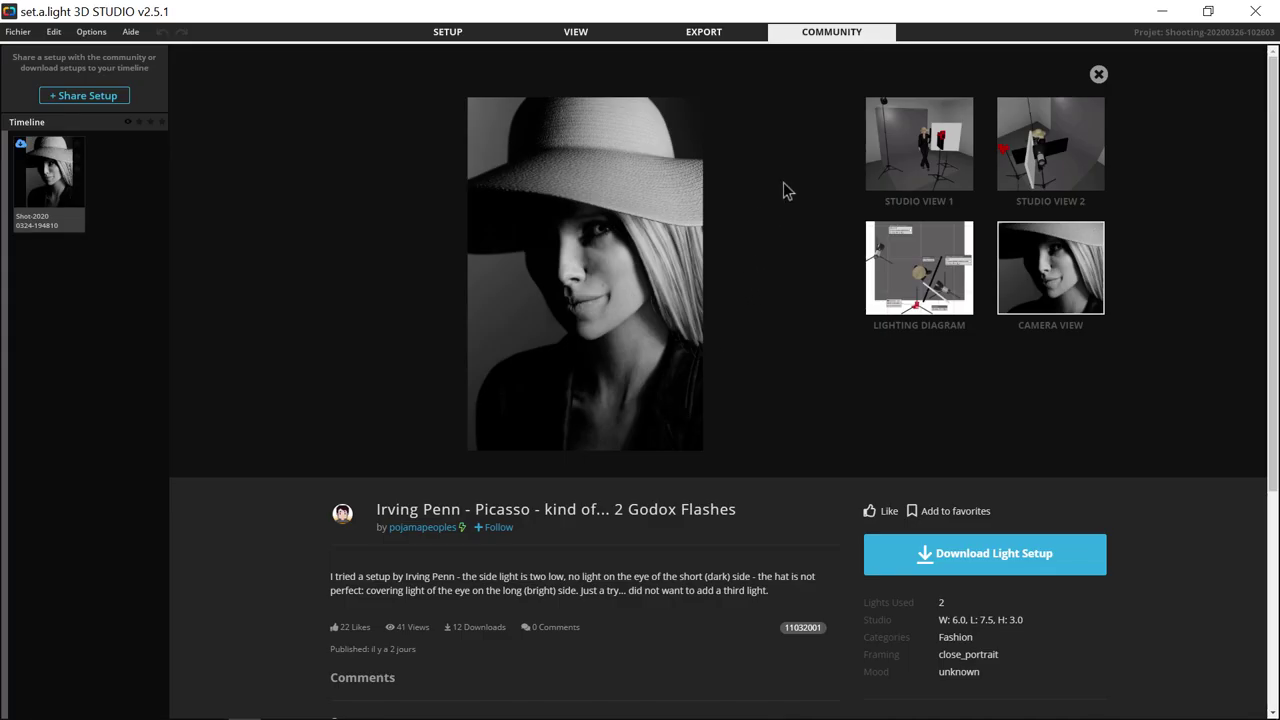
click(1098, 74)
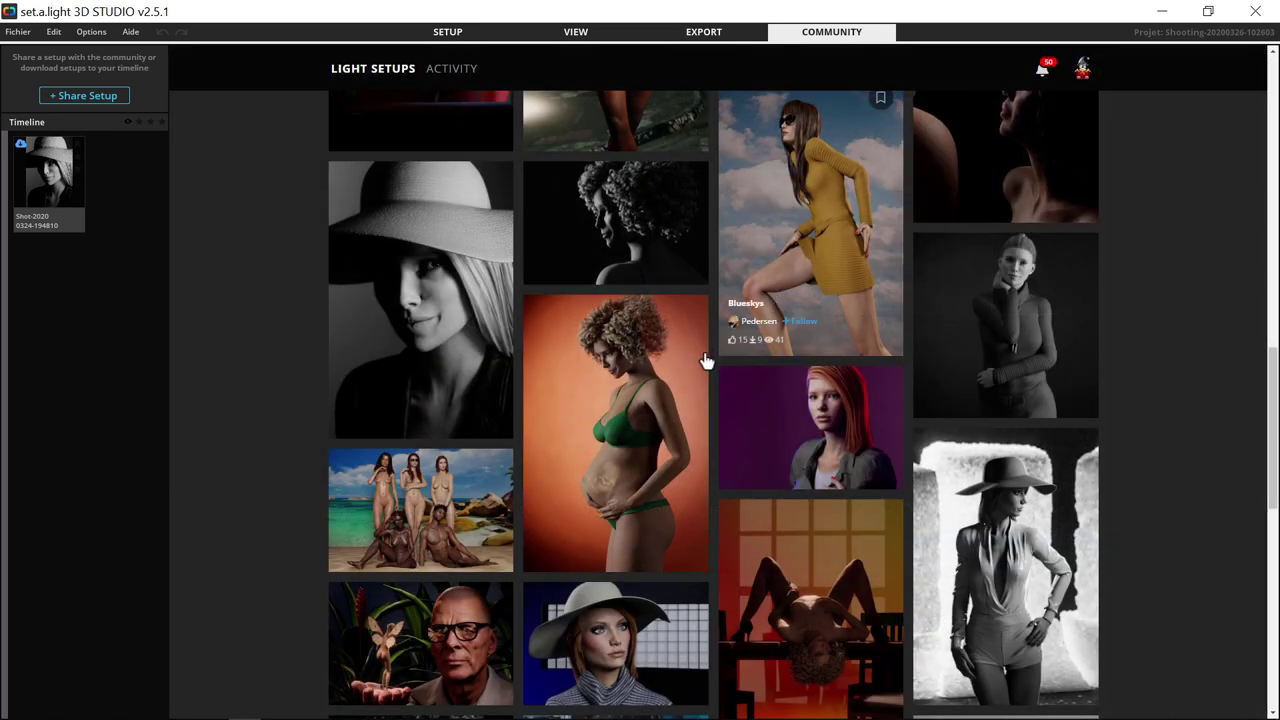
scroll(745, 391, down, 2)
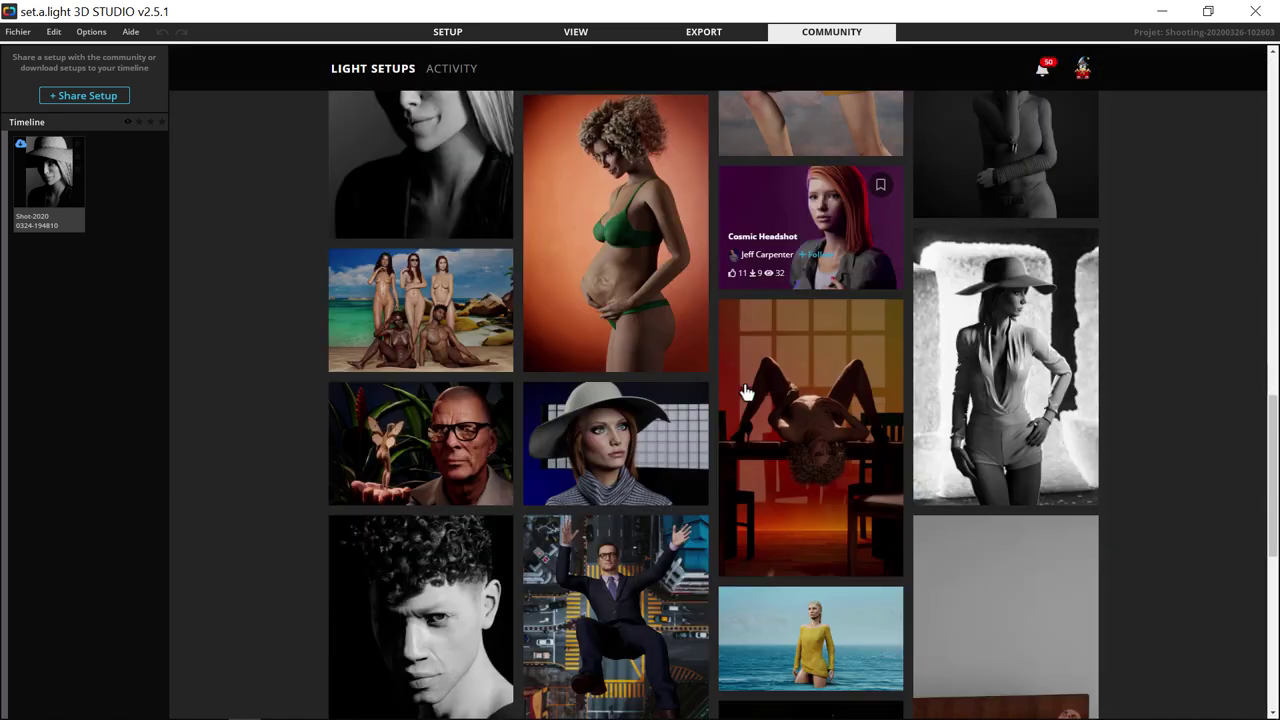
scroll(745, 391, down, 2)
scroll(745, 391, down, 2)
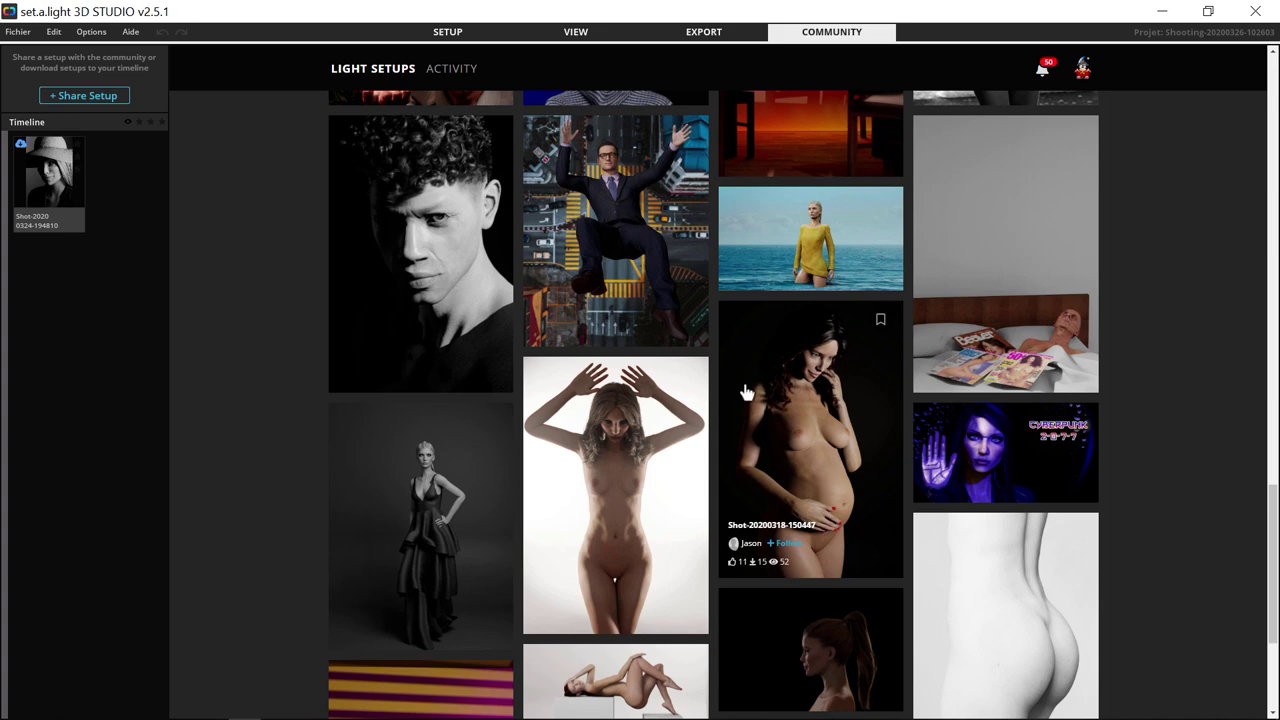
scroll(745, 391, down, 1)
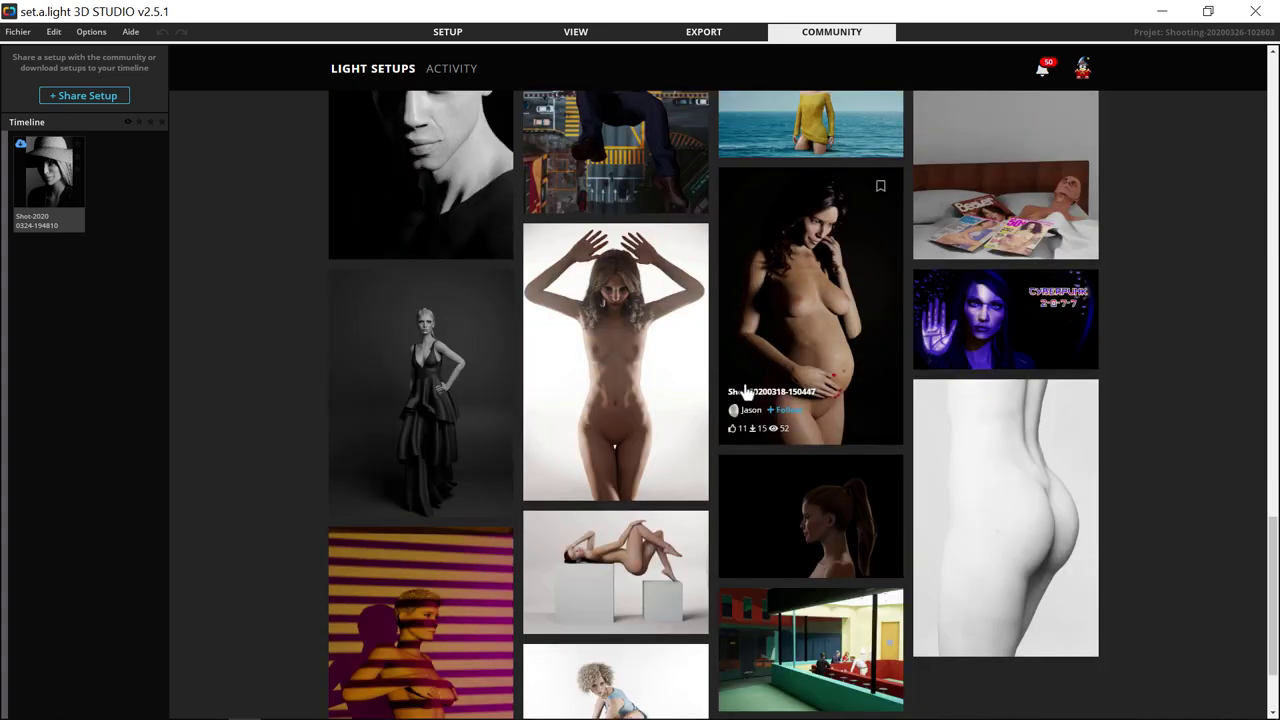
scroll(745, 391, down, 1)
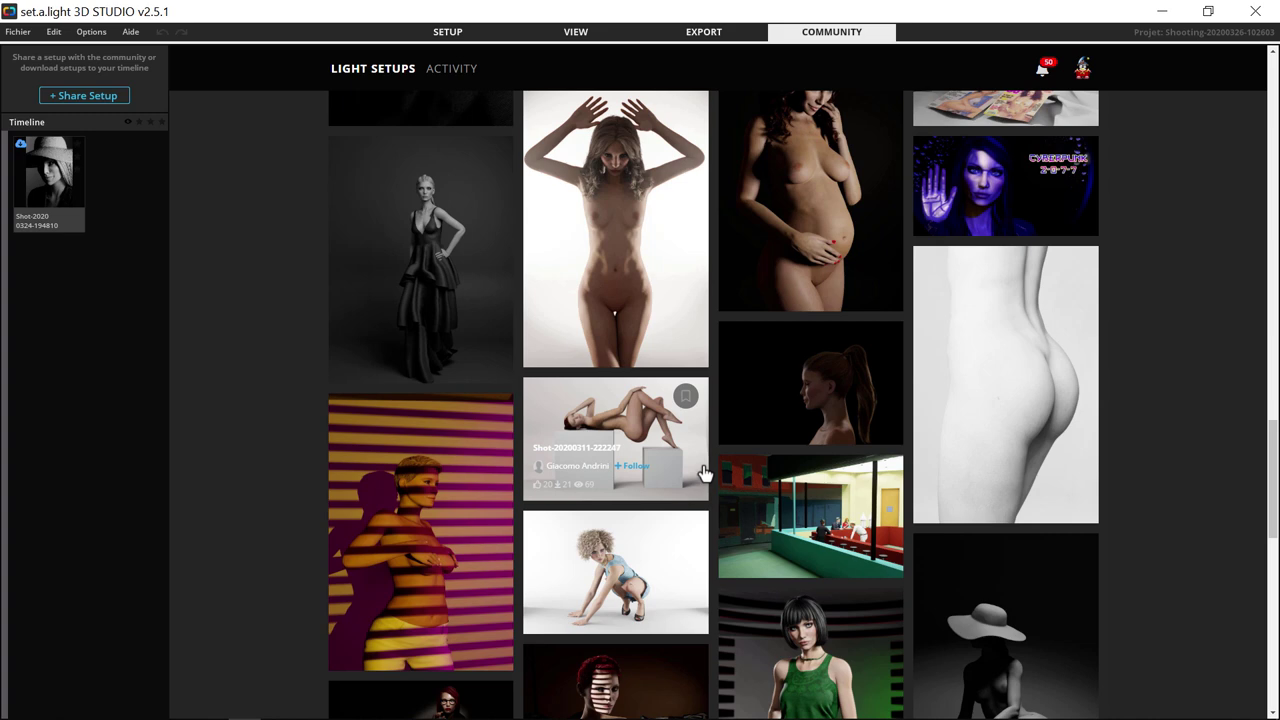
scroll(704, 472, down, 1)
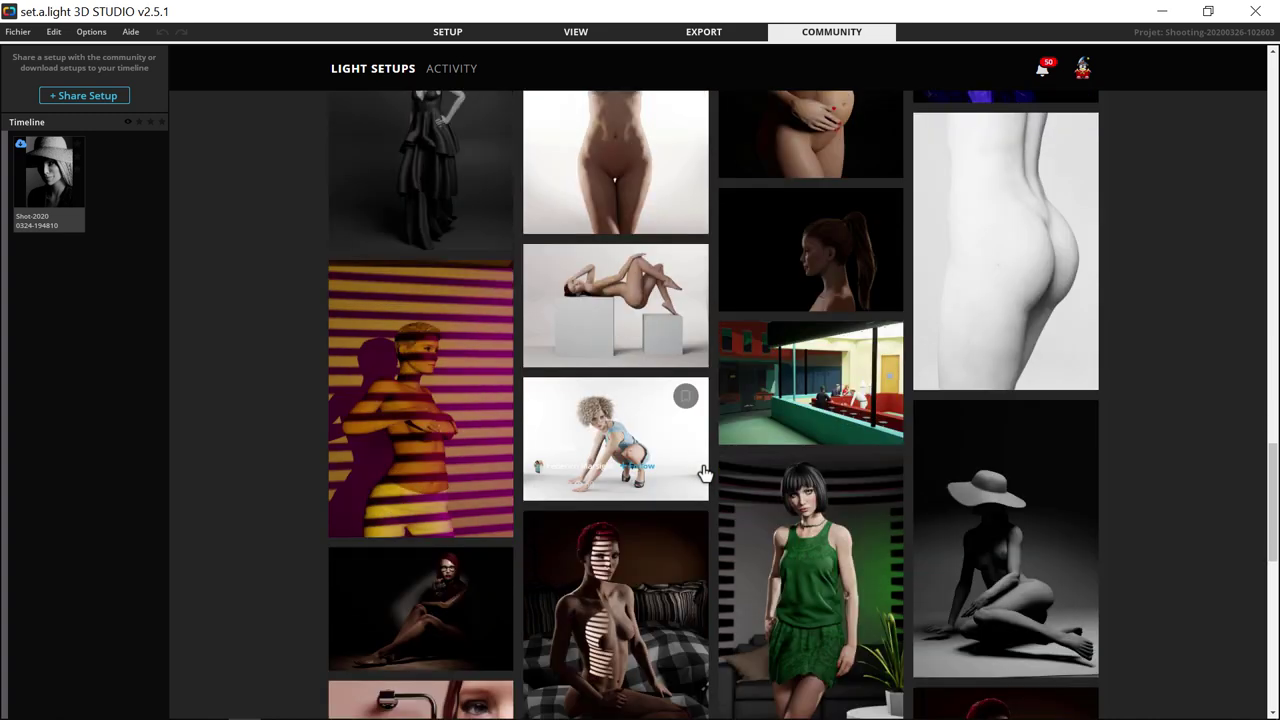
scroll(704, 472, down, 1)
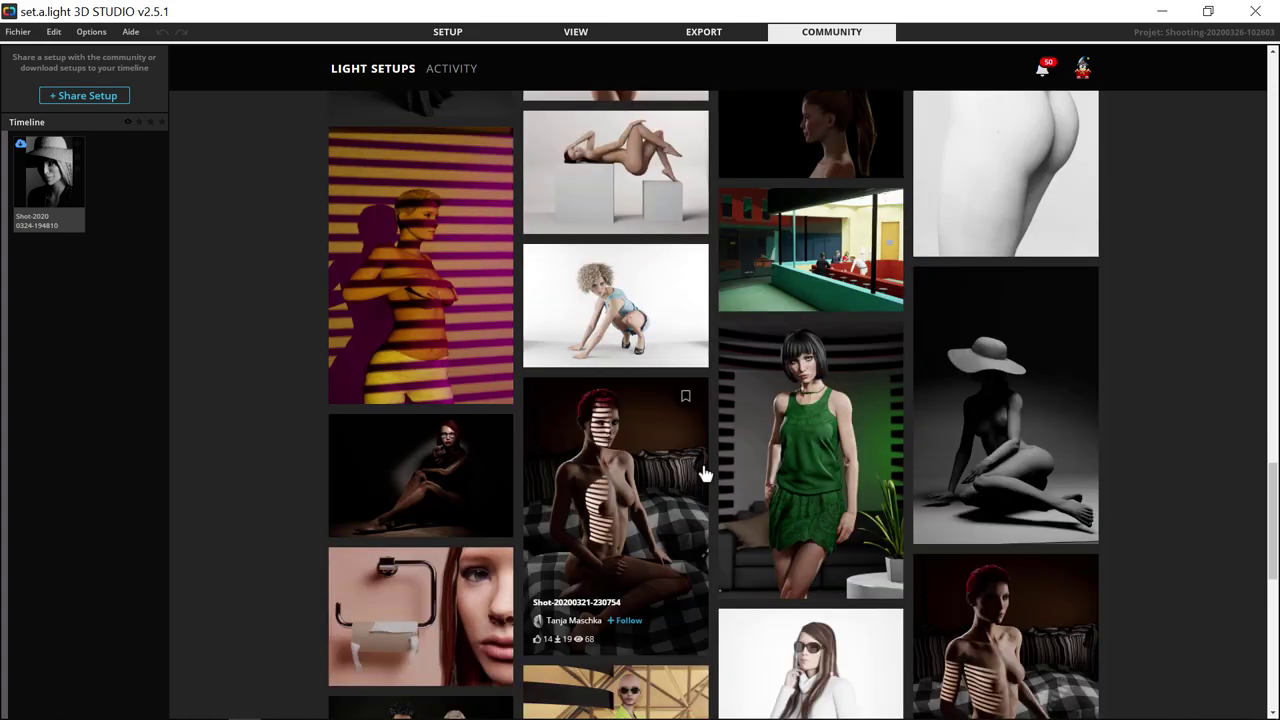
scroll(690, 455, up, 5)
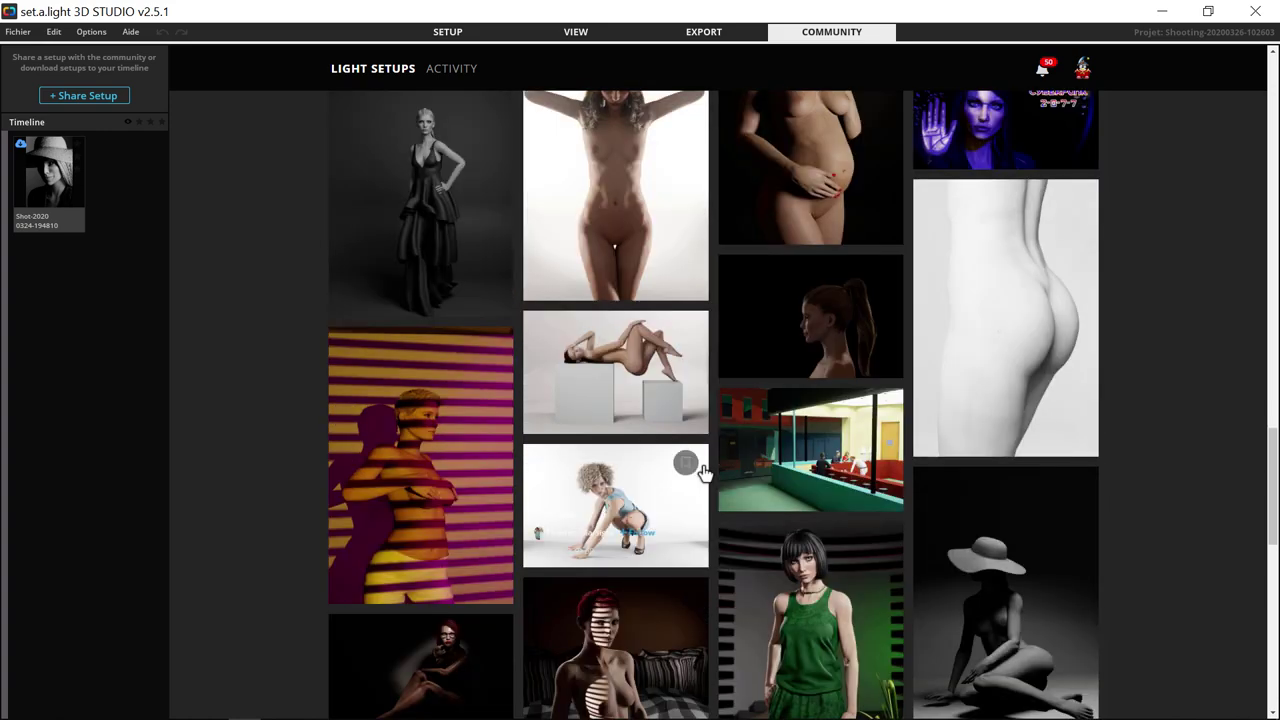
scroll(688, 440, up, 5)
scroll(700, 420, up, 5)
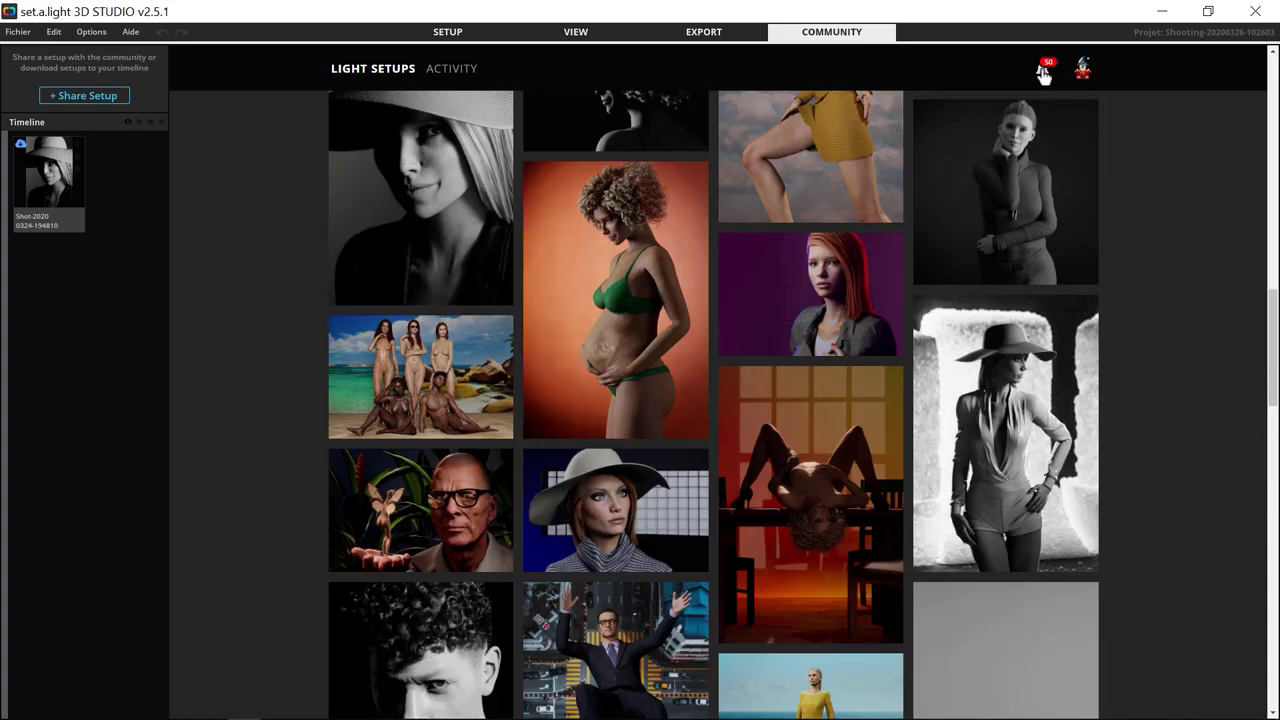
Open the 'OuiOuiPhoto - Marie on a couch' setup from its like notification.
click(1043, 72)
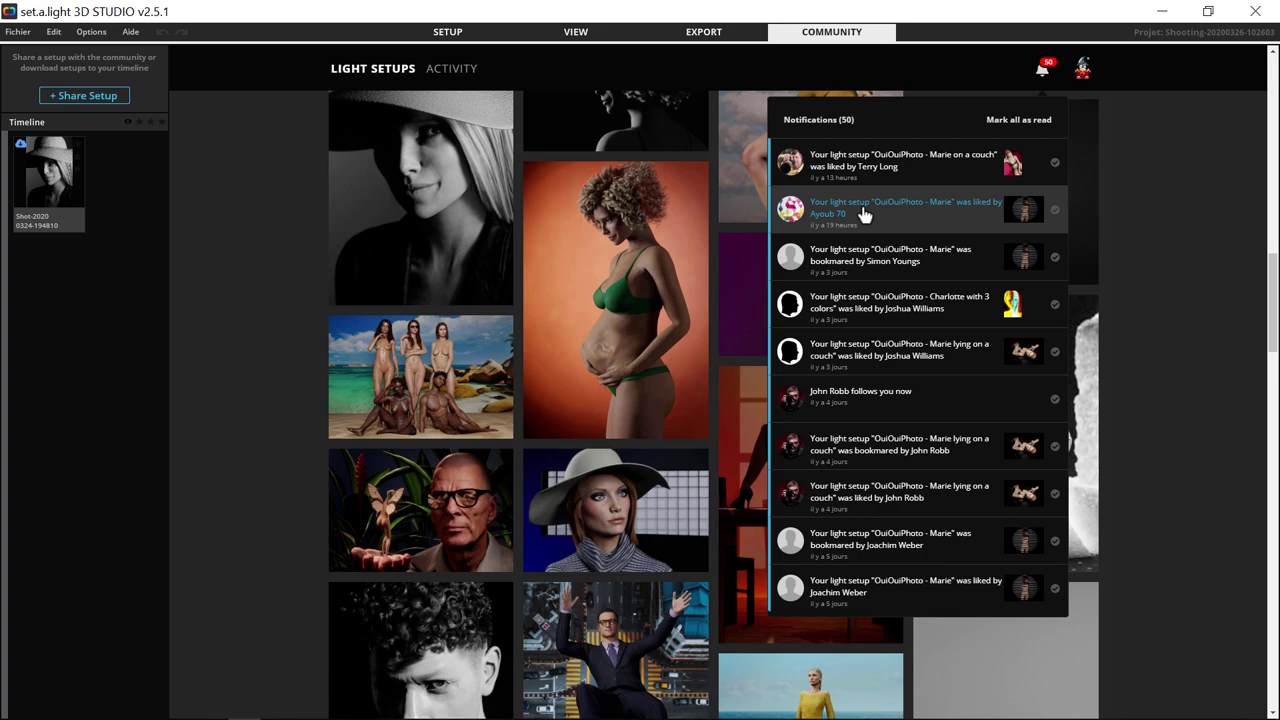
click(1012, 173)
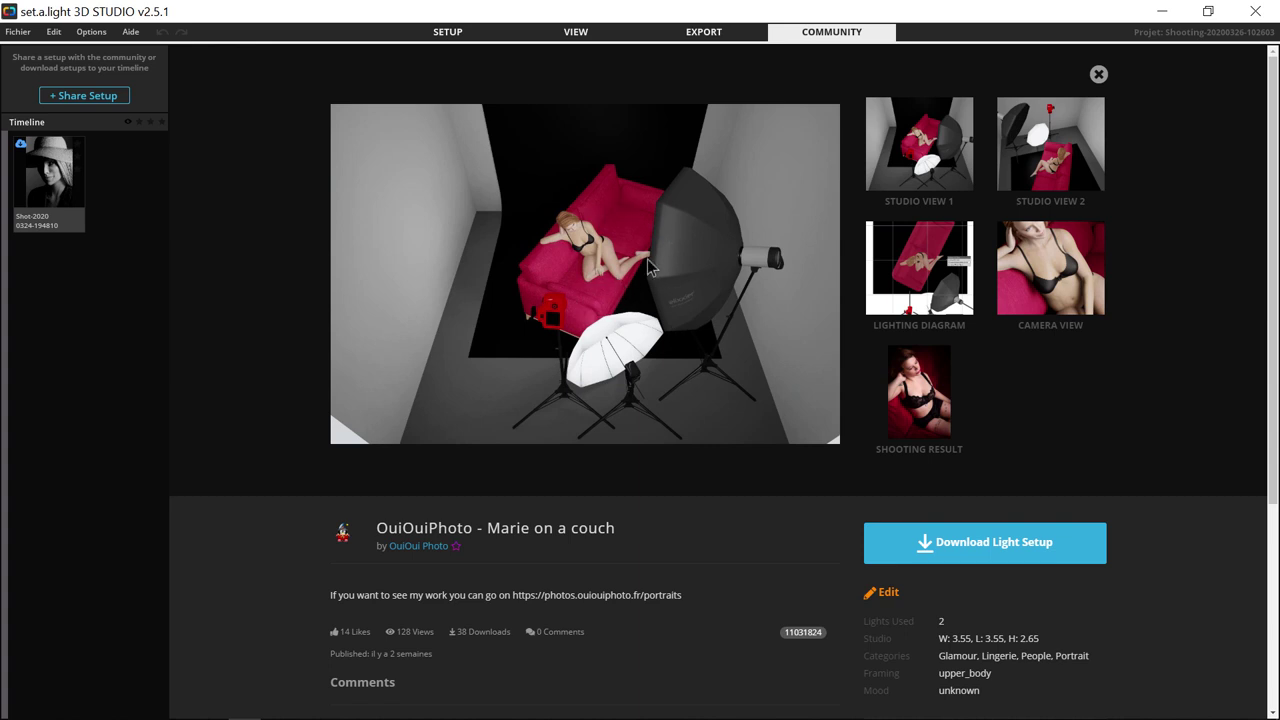
Preview Studio Views 1 and 2, the lighting diagram, the camera view and the real shooting photo.
click(1057, 170)
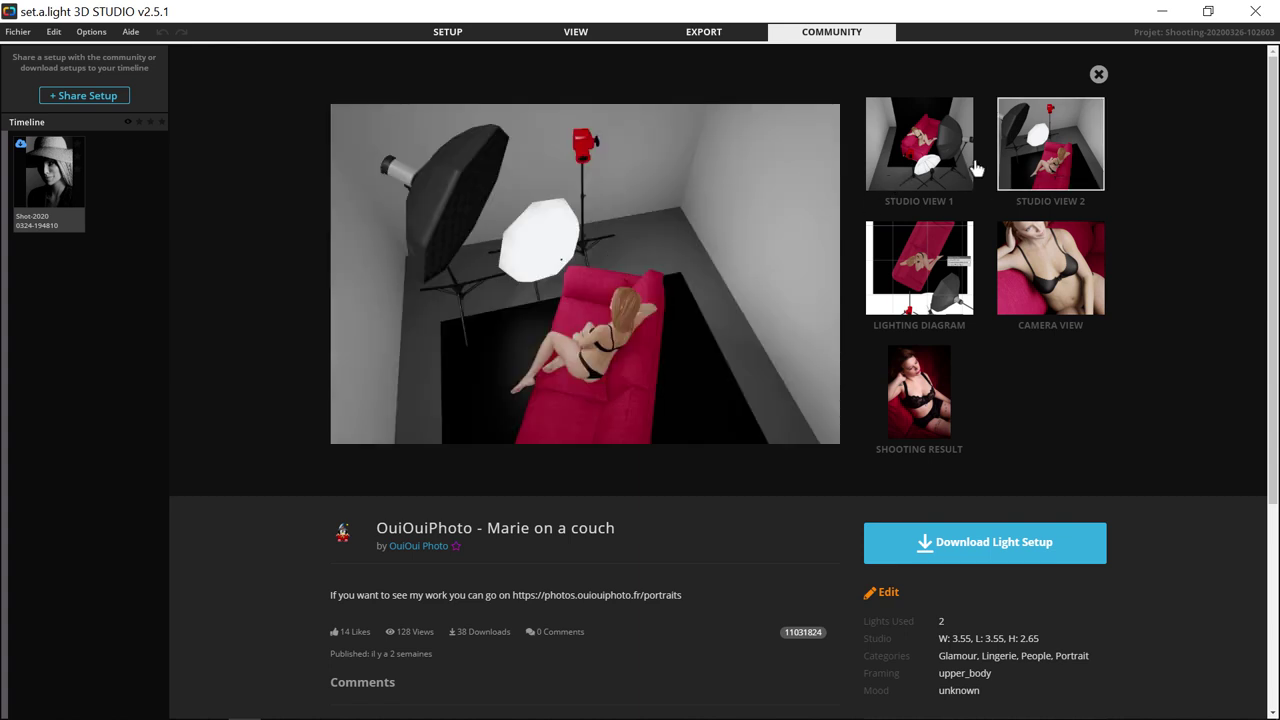
click(953, 165)
click(1058, 155)
click(907, 247)
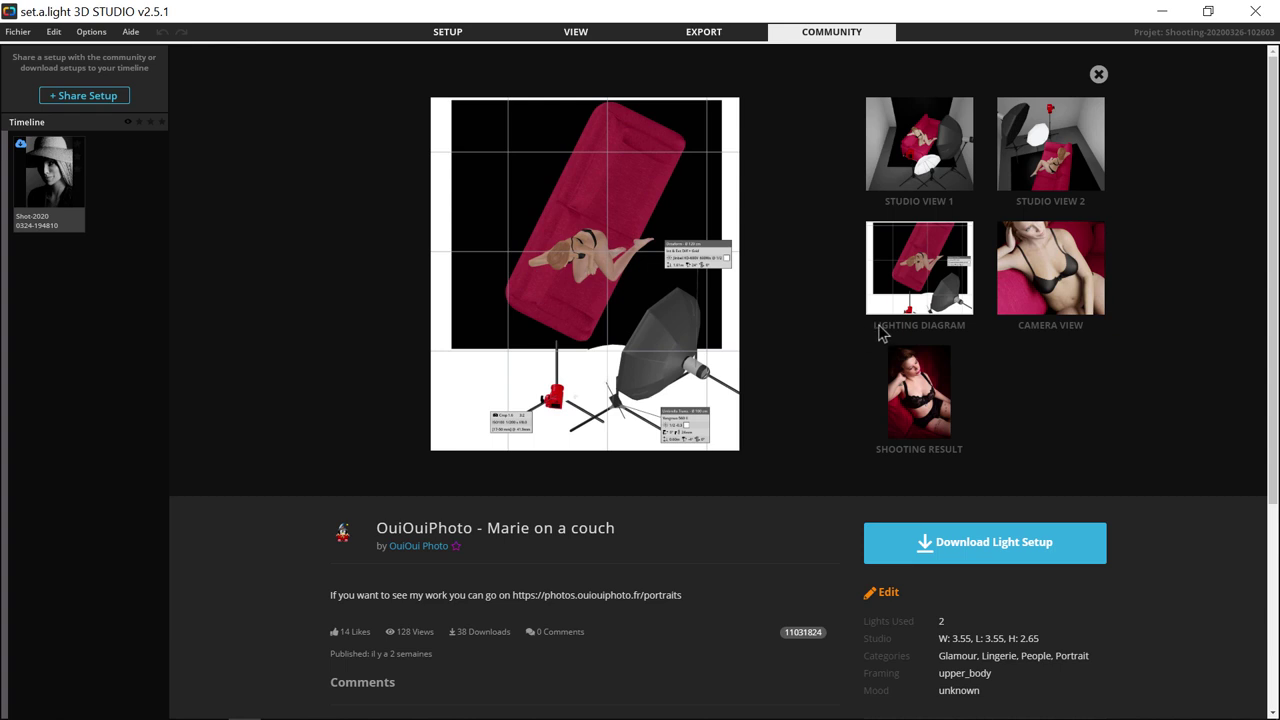
click(1063, 274)
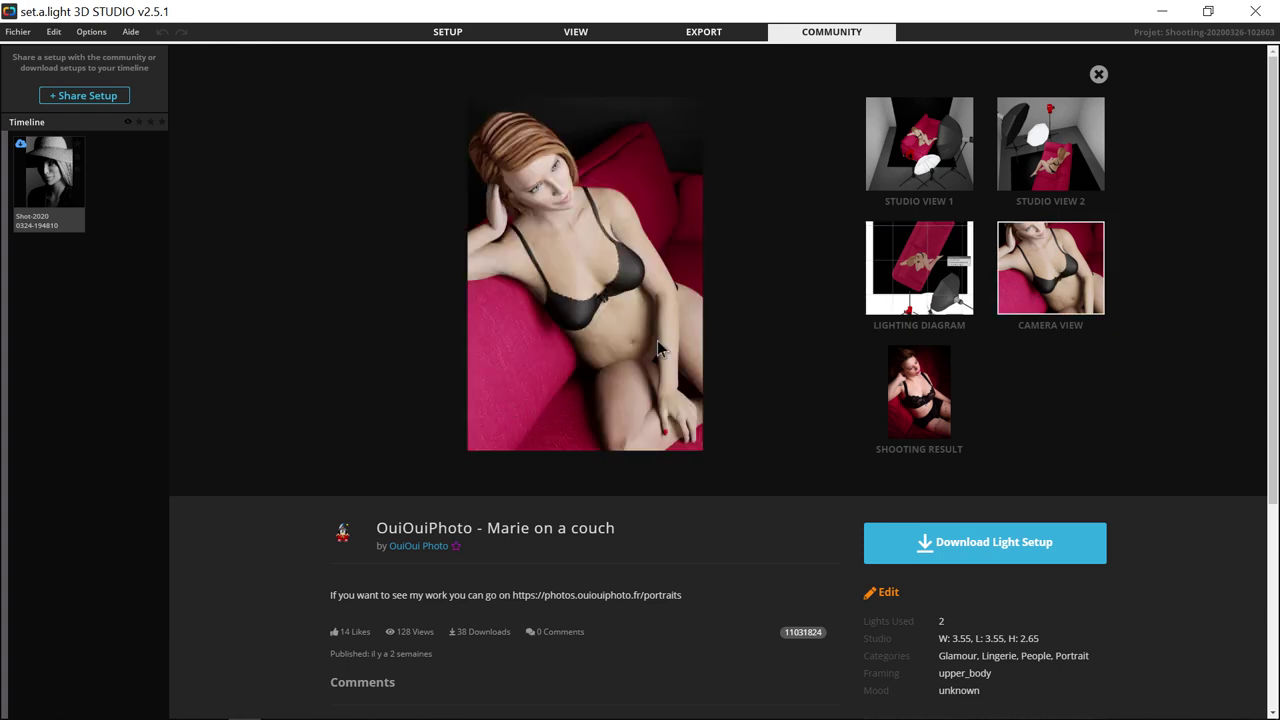
click(918, 398)
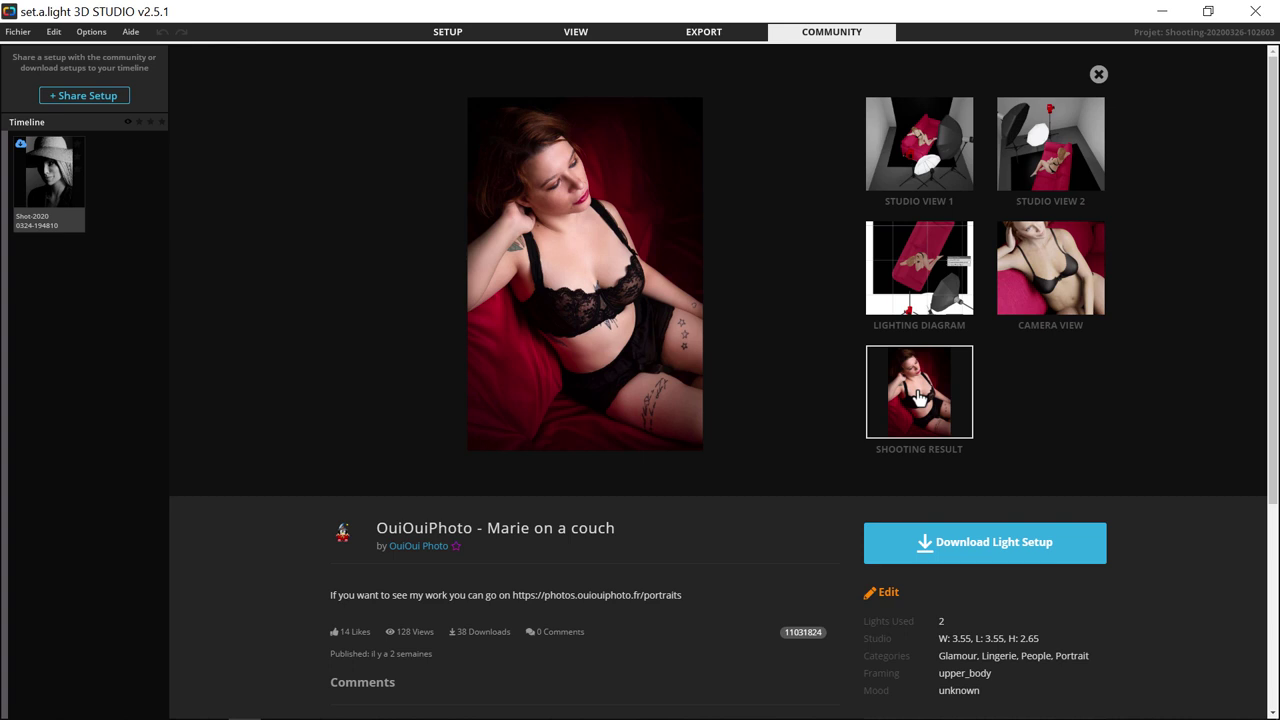
click(1049, 263)
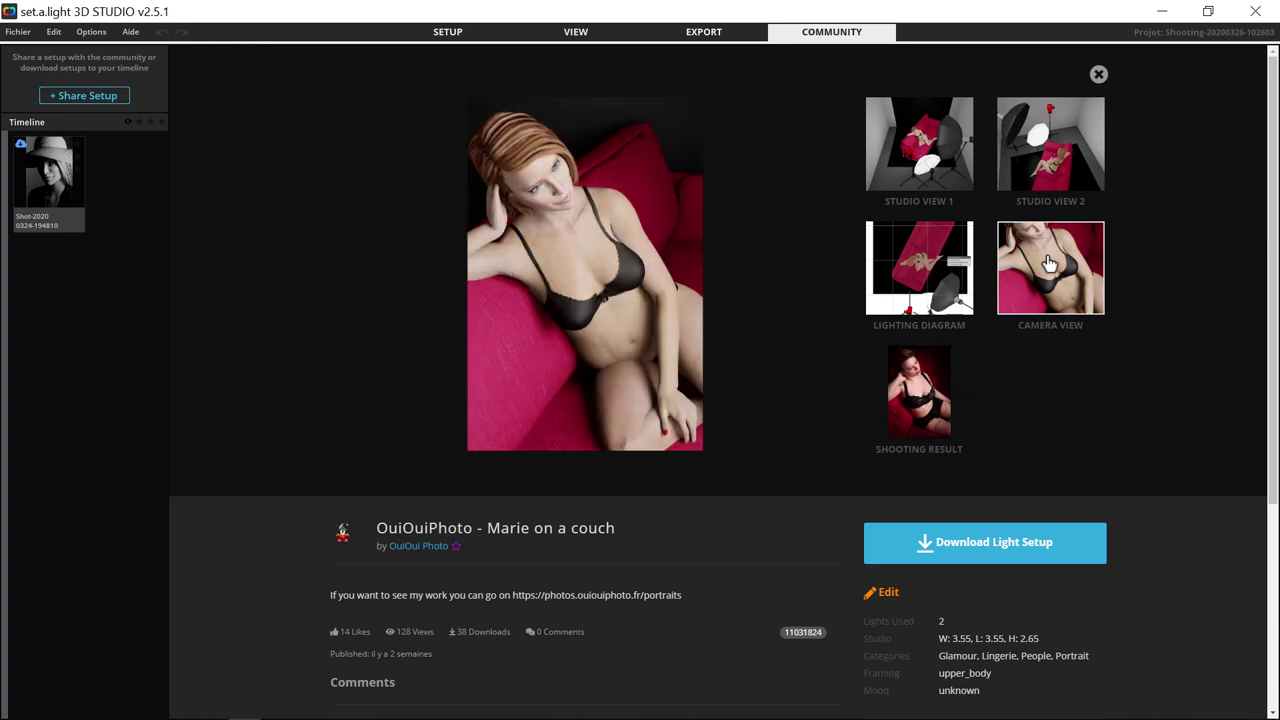
click(906, 416)
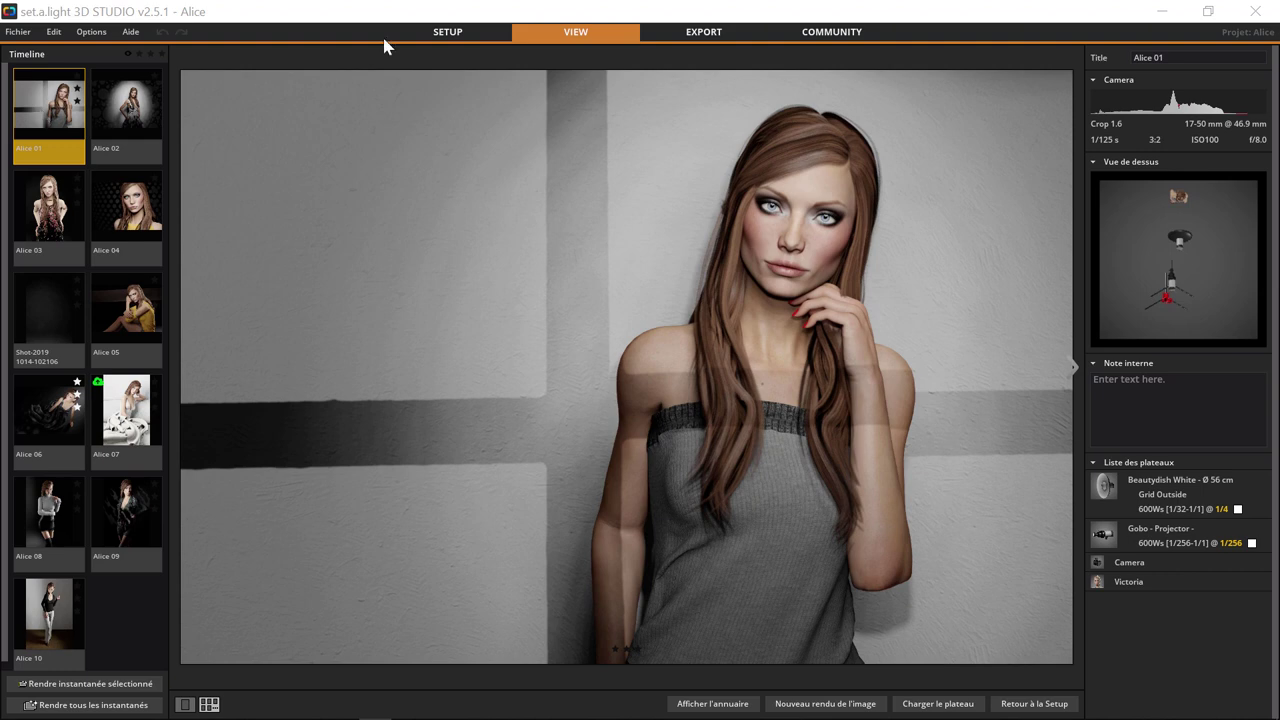
Load the Alice 01 shot in SETUP, inspect its beauty-dish light and stands, then return to Community.
click(450, 36)
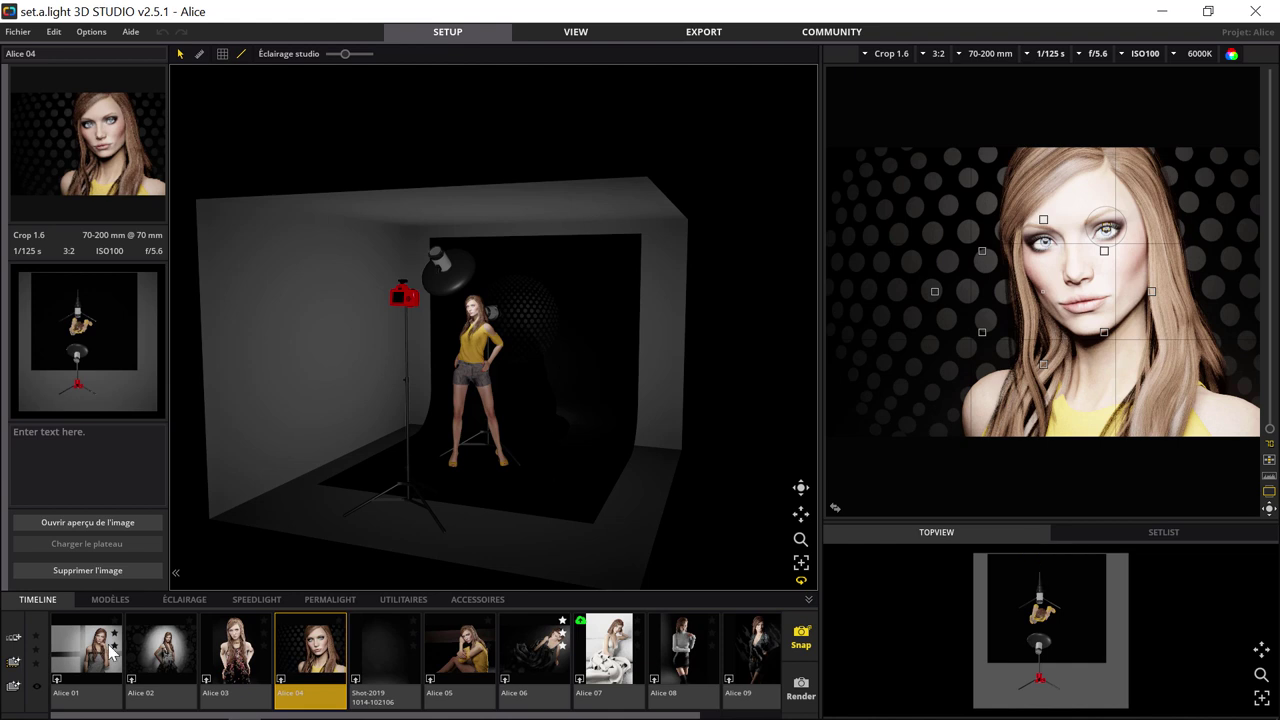
click(60, 672)
click(505, 403)
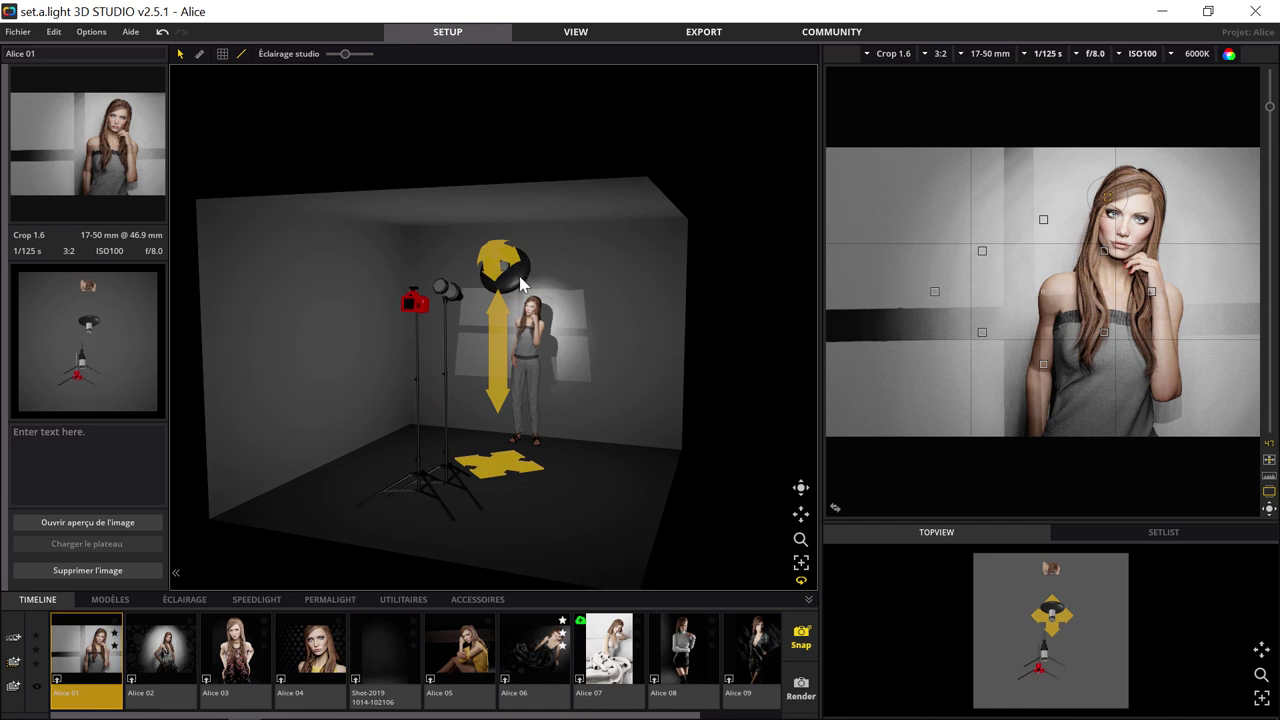
click(450, 311)
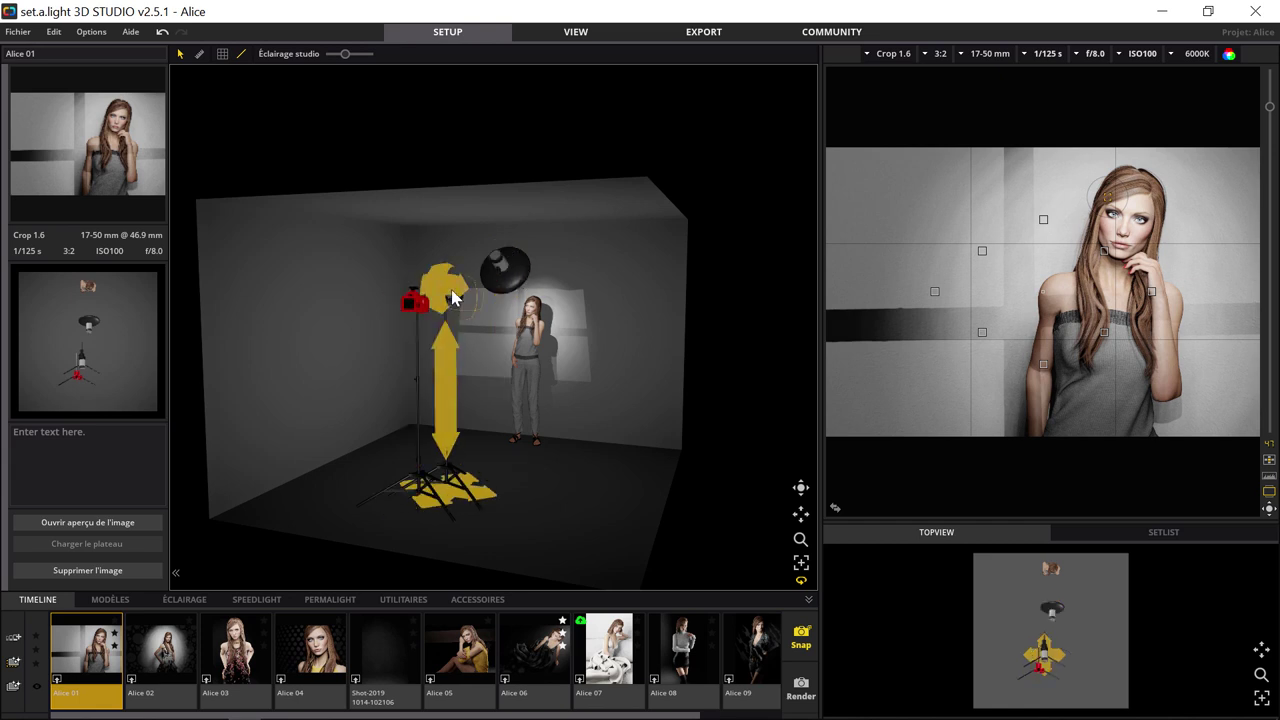
click(466, 323)
click(497, 309)
click(500, 320)
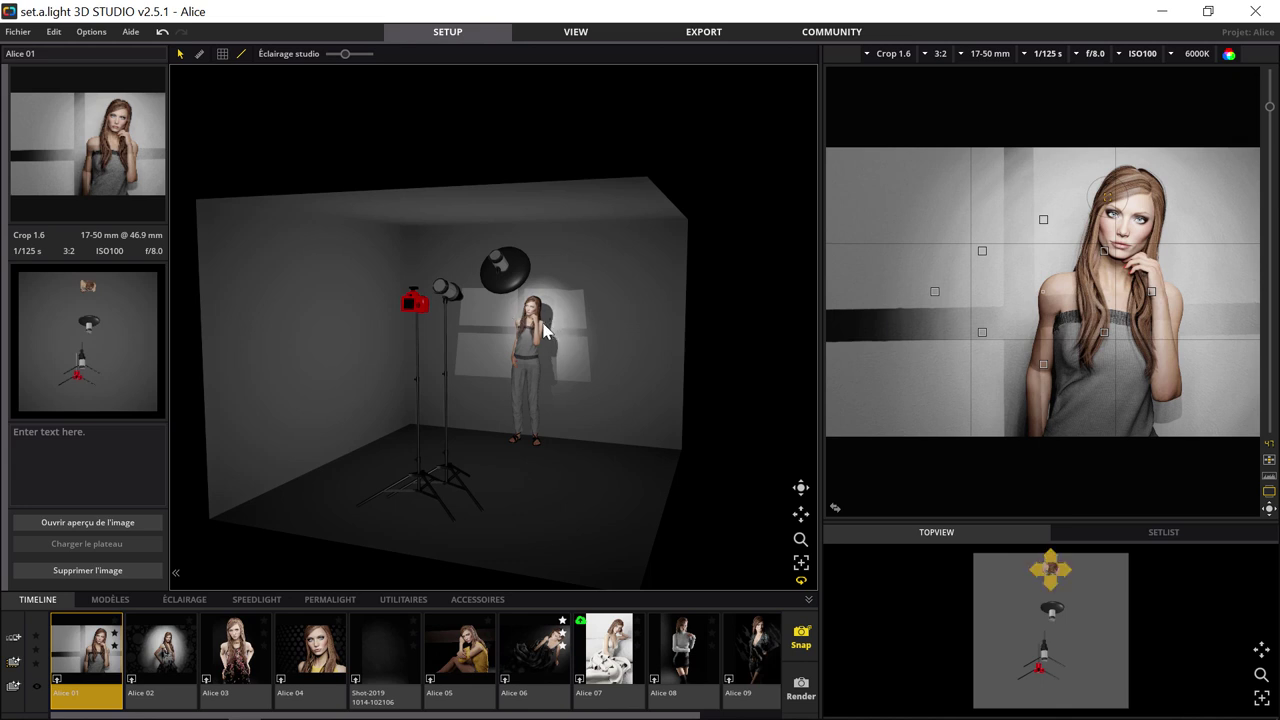
click(831, 33)
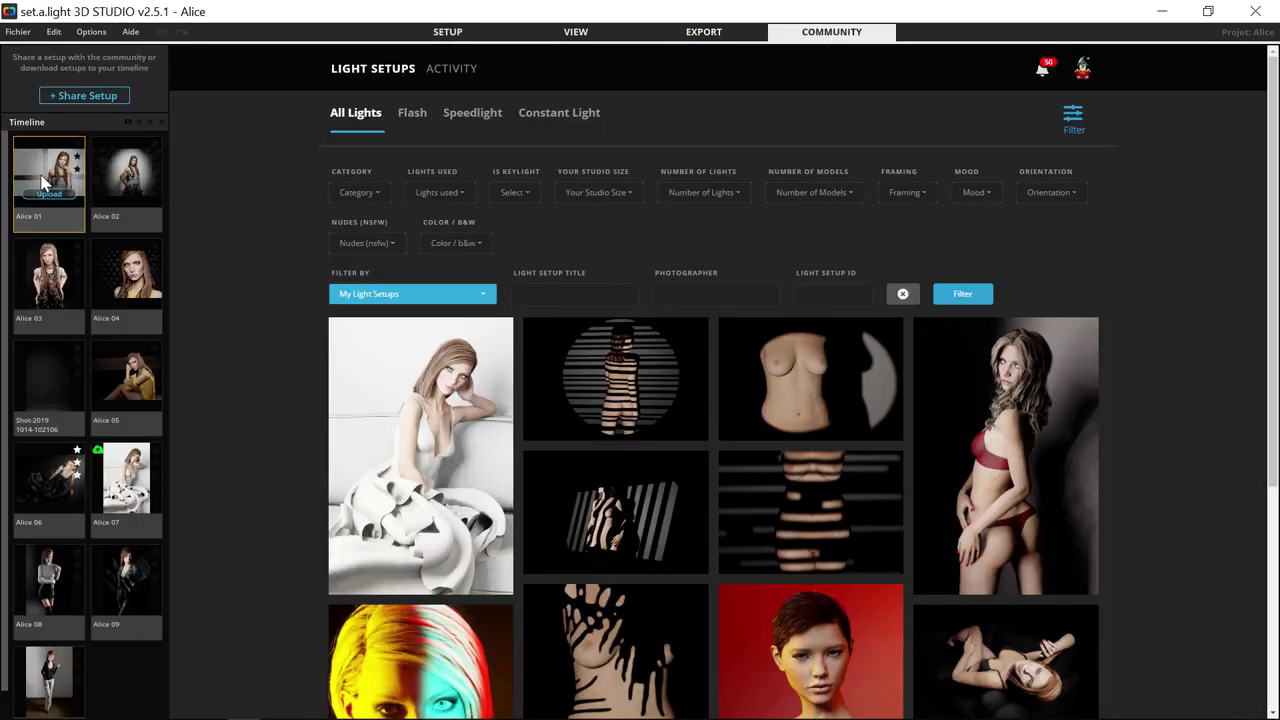
Start uploading Alice 01 and render its camera shot image.
mouse_move(49, 178)
click(52, 196)
mouse_move(634, 243)
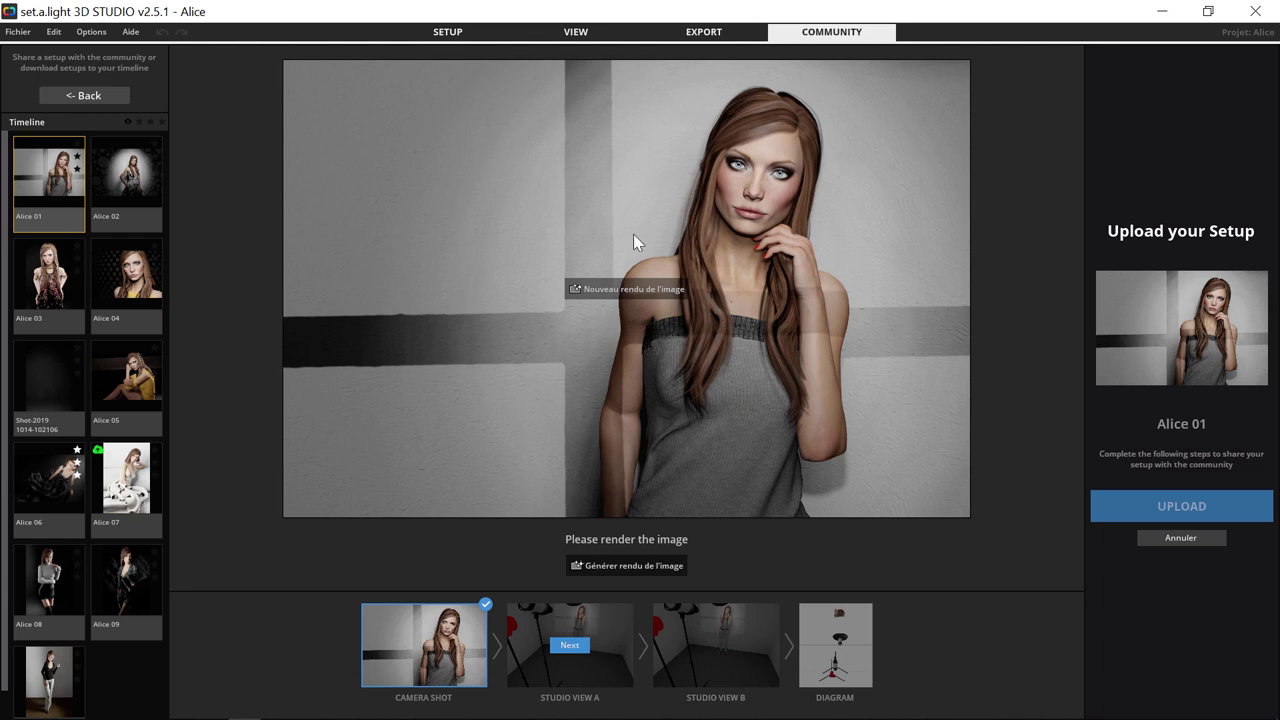
click(634, 562)
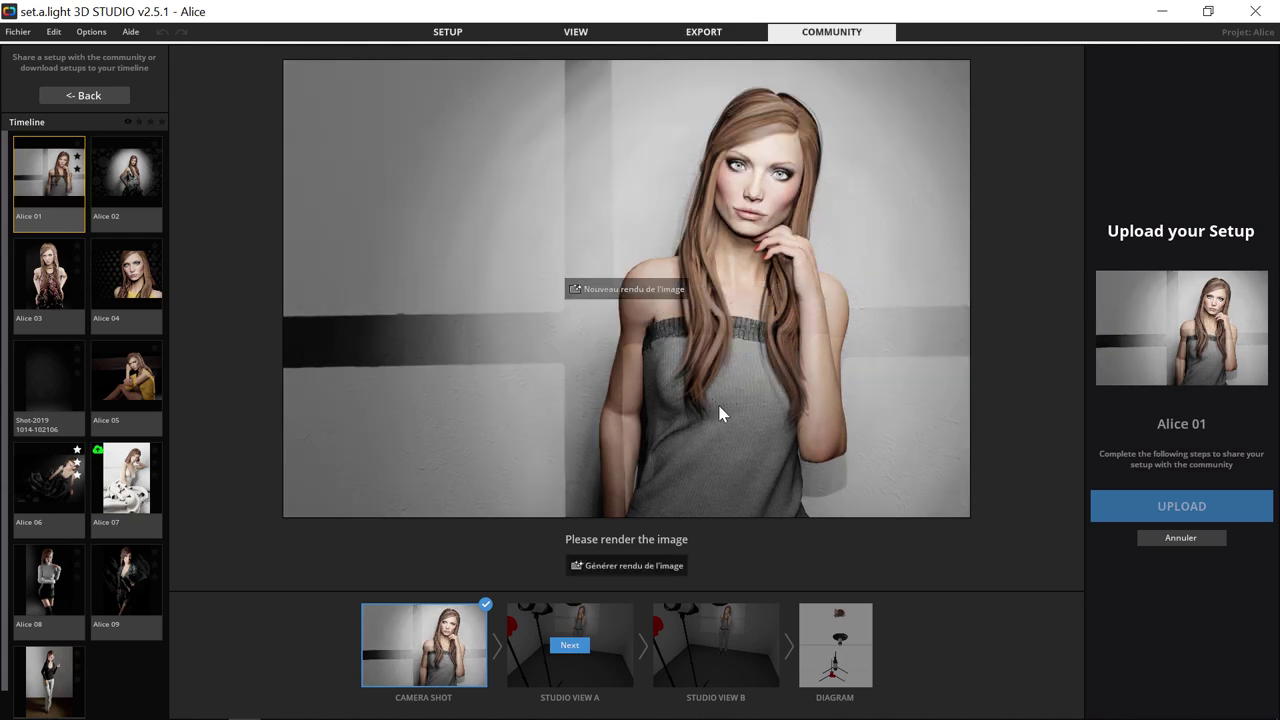
Reset Studio View A to the whole studio and orbit it to a new angle.
click(570, 646)
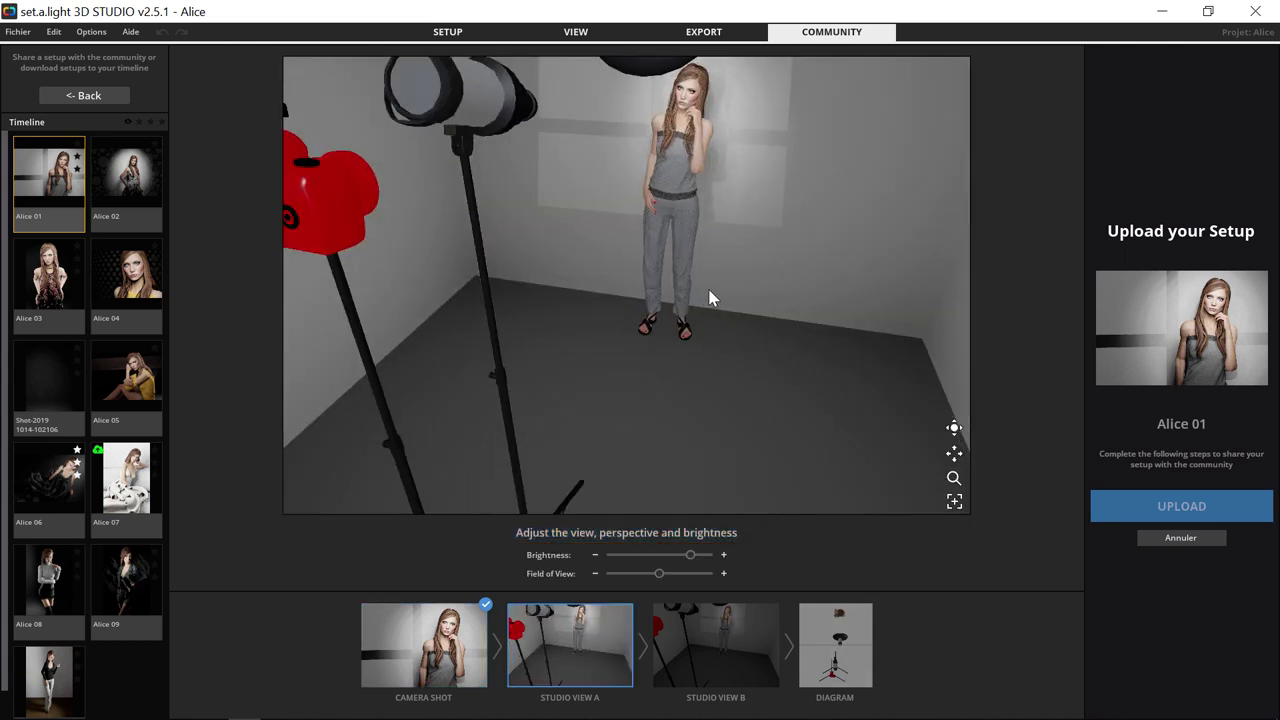
click(954, 501)
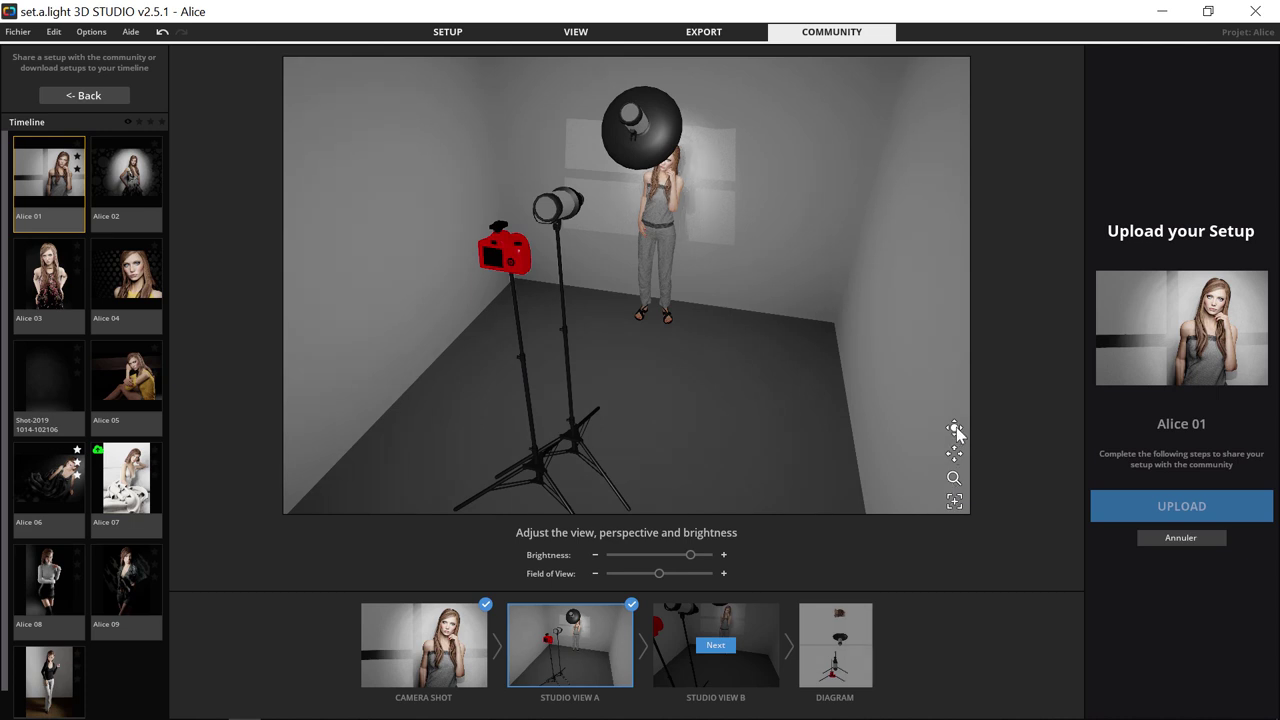
drag(954, 427, 731, 384)
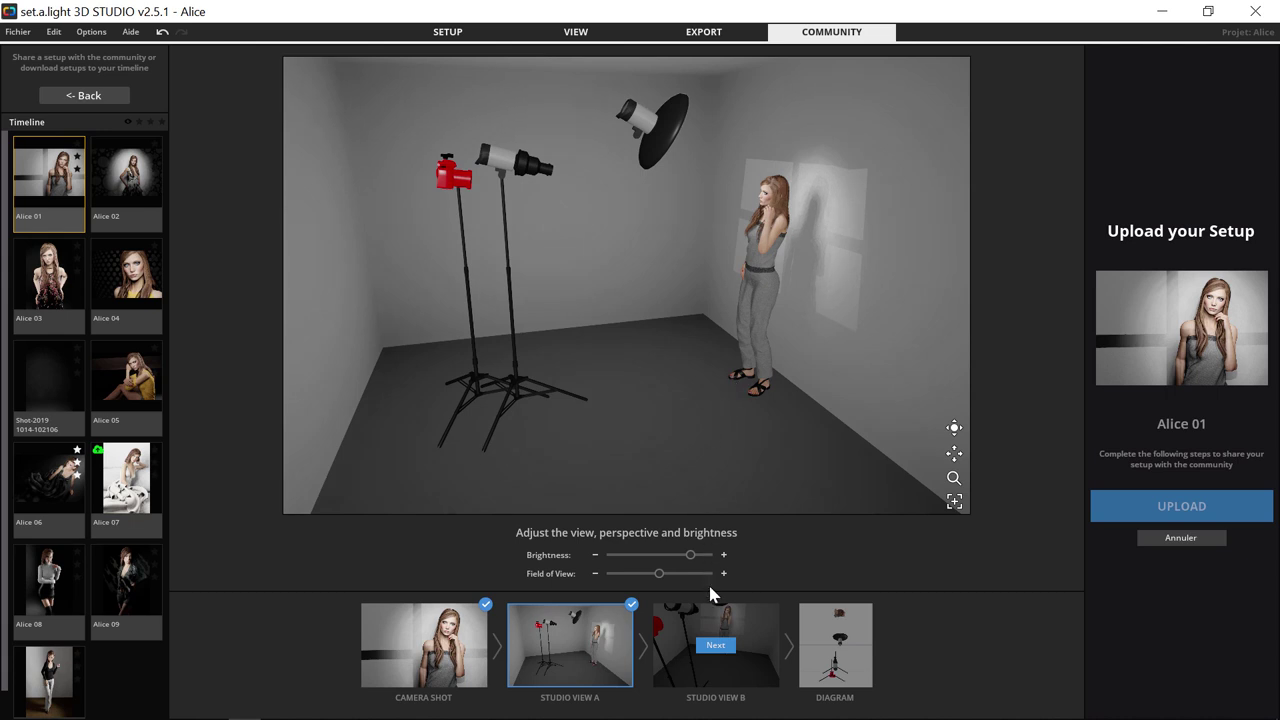
Frame Studio View B from the front, showing the model, lights, full stands, walls and floor.
click(711, 650)
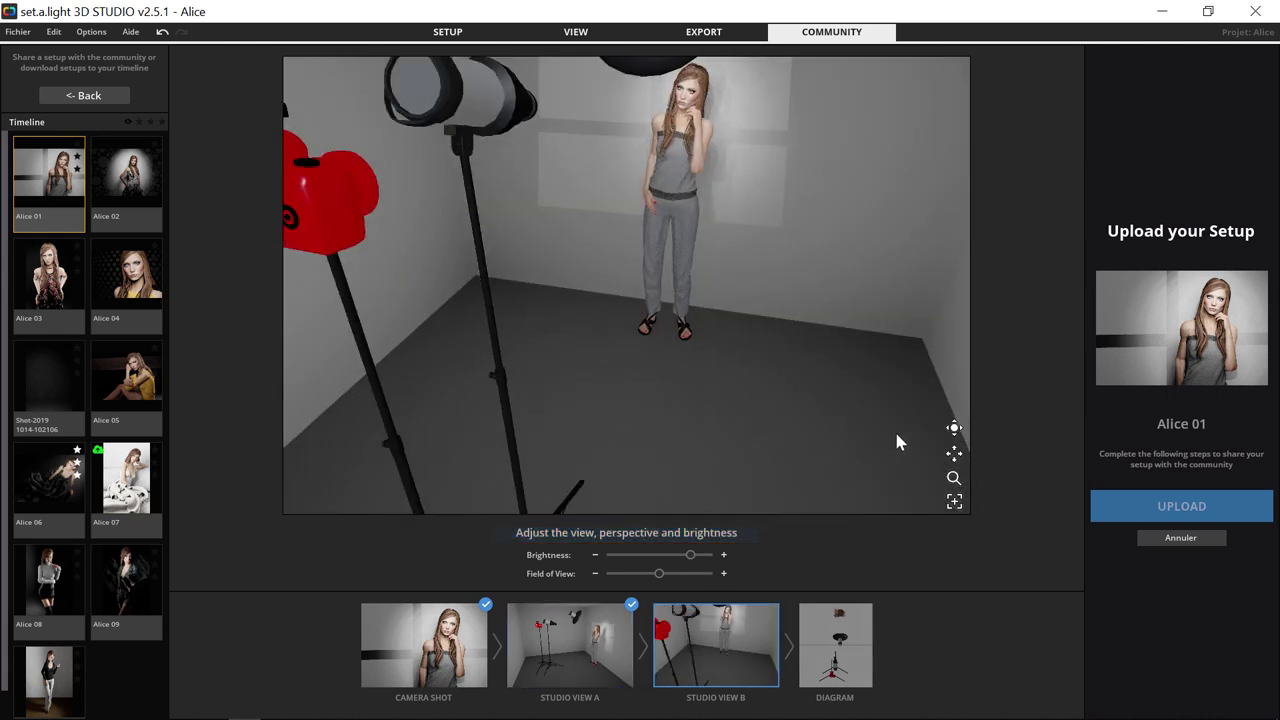
drag(954, 432, 1212, 398)
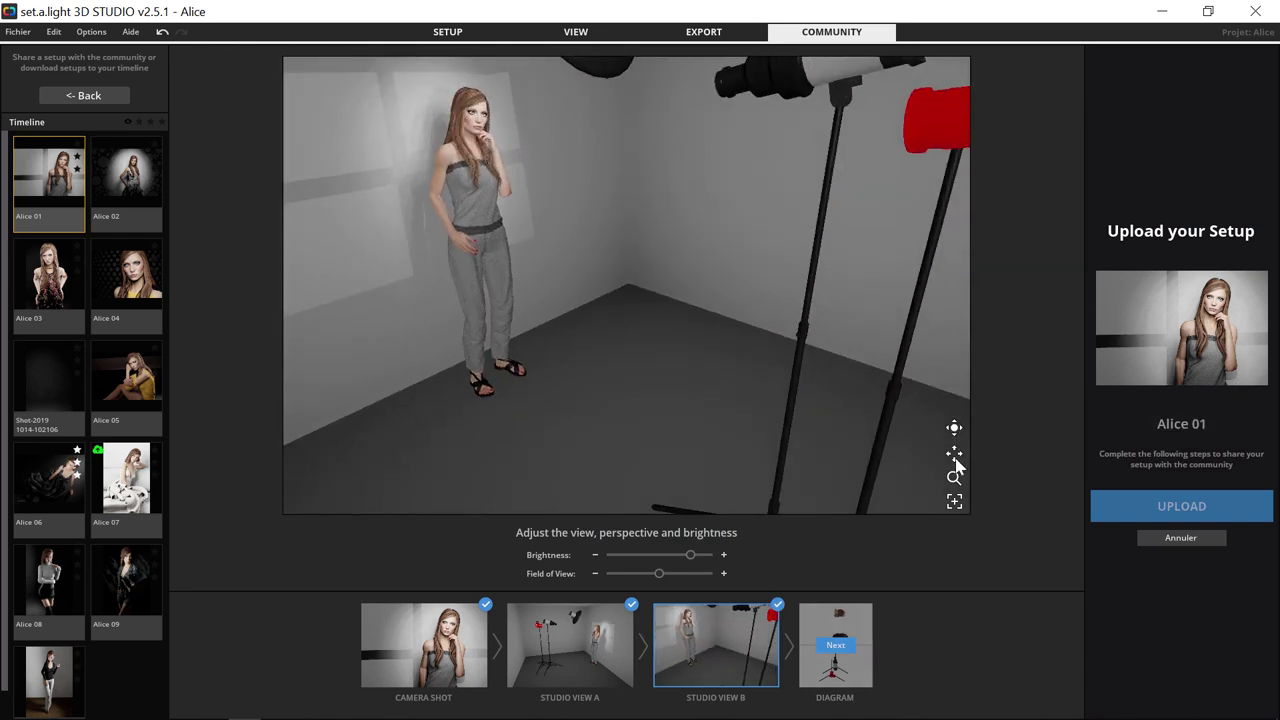
click(954, 500)
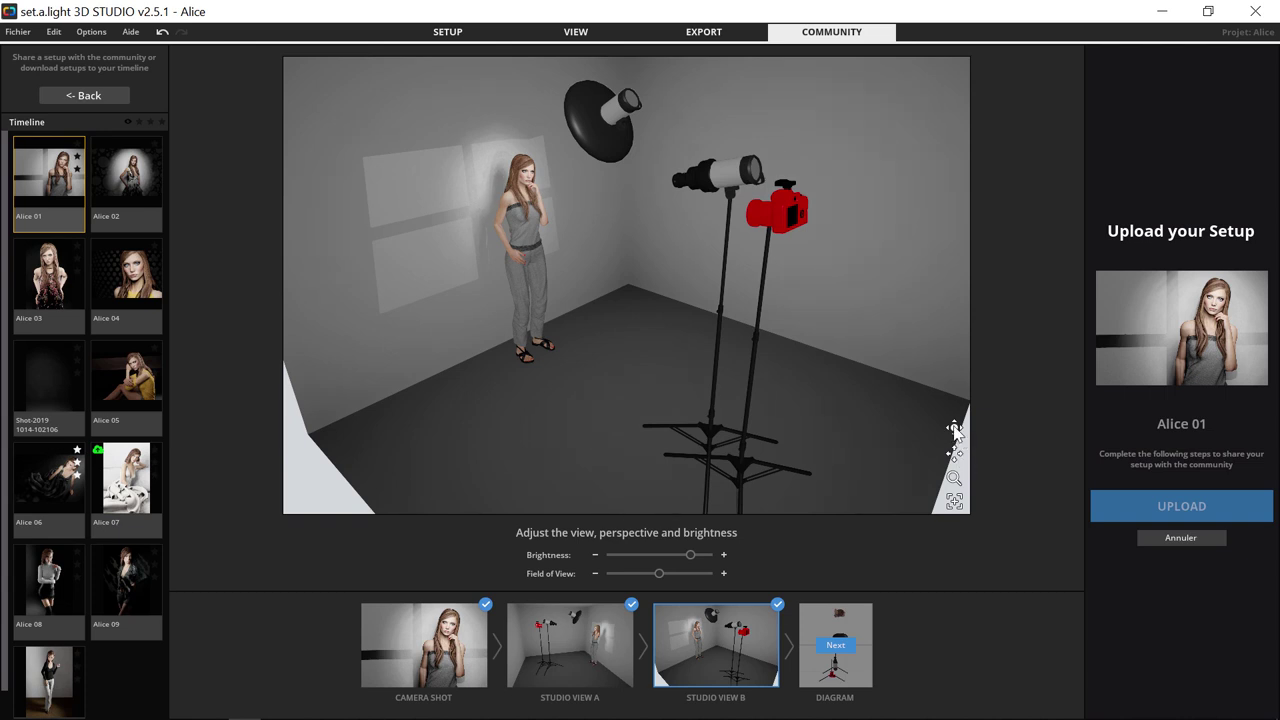
drag(952, 430, 953, 396)
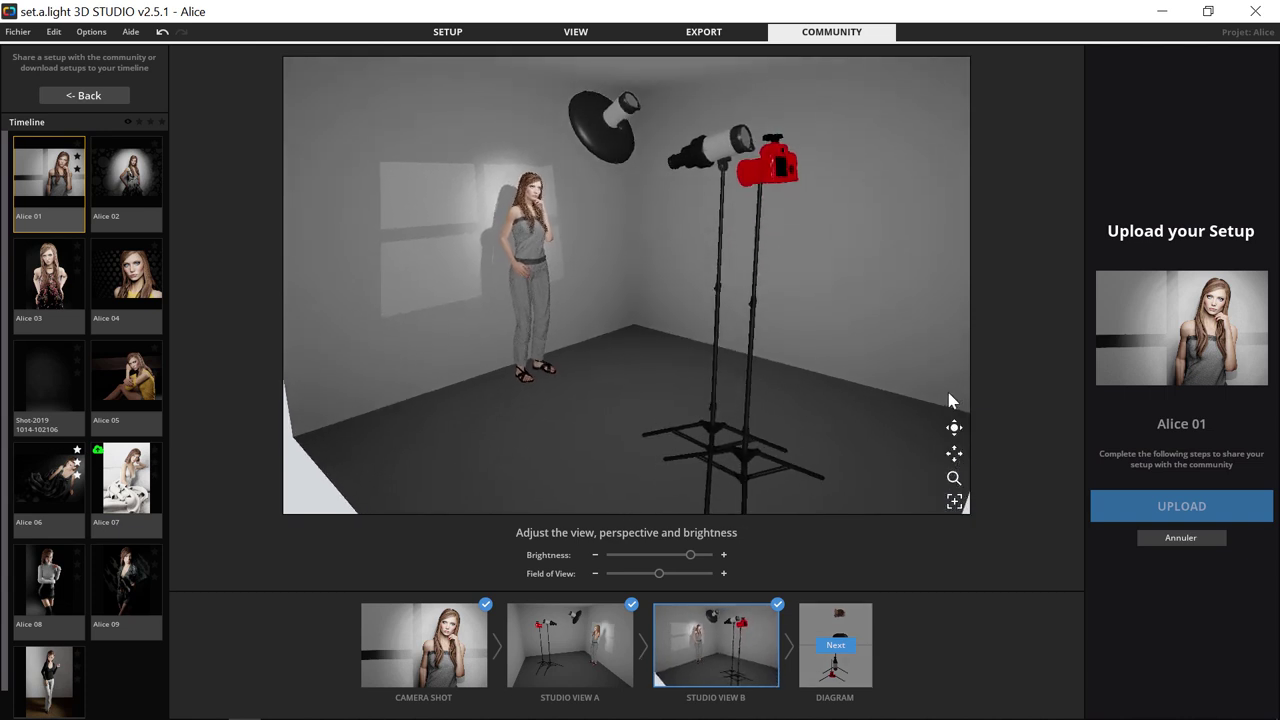
mouse_move(954, 458)
mouse_down()
mouse_move(954, 478)
mouse_move(949, 390)
mouse_move(959, 423)
mouse_up()
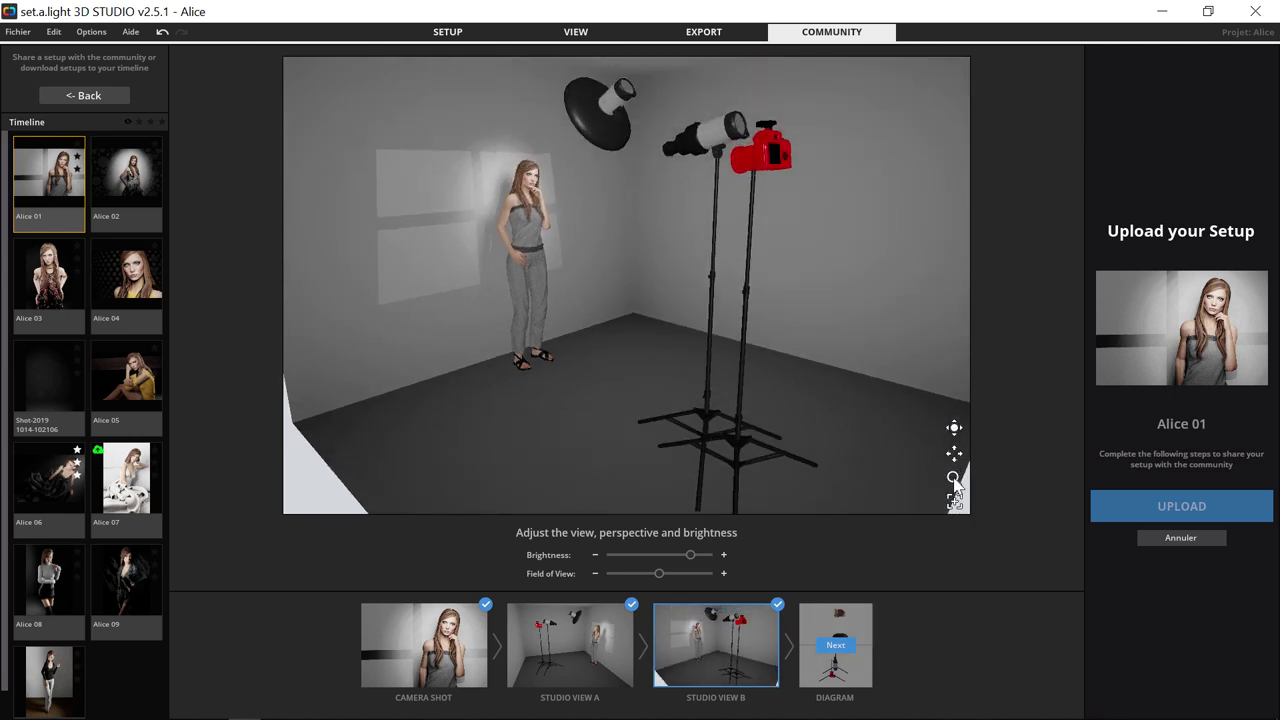
drag(956, 488, 953, 503)
mouse_move(955, 430)
mouse_down()
mouse_move(872, 415)
mouse_move(860, 394)
mouse_move(893, 380)
mouse_move(943, 432)
mouse_move(1043, 398)
mouse_up()
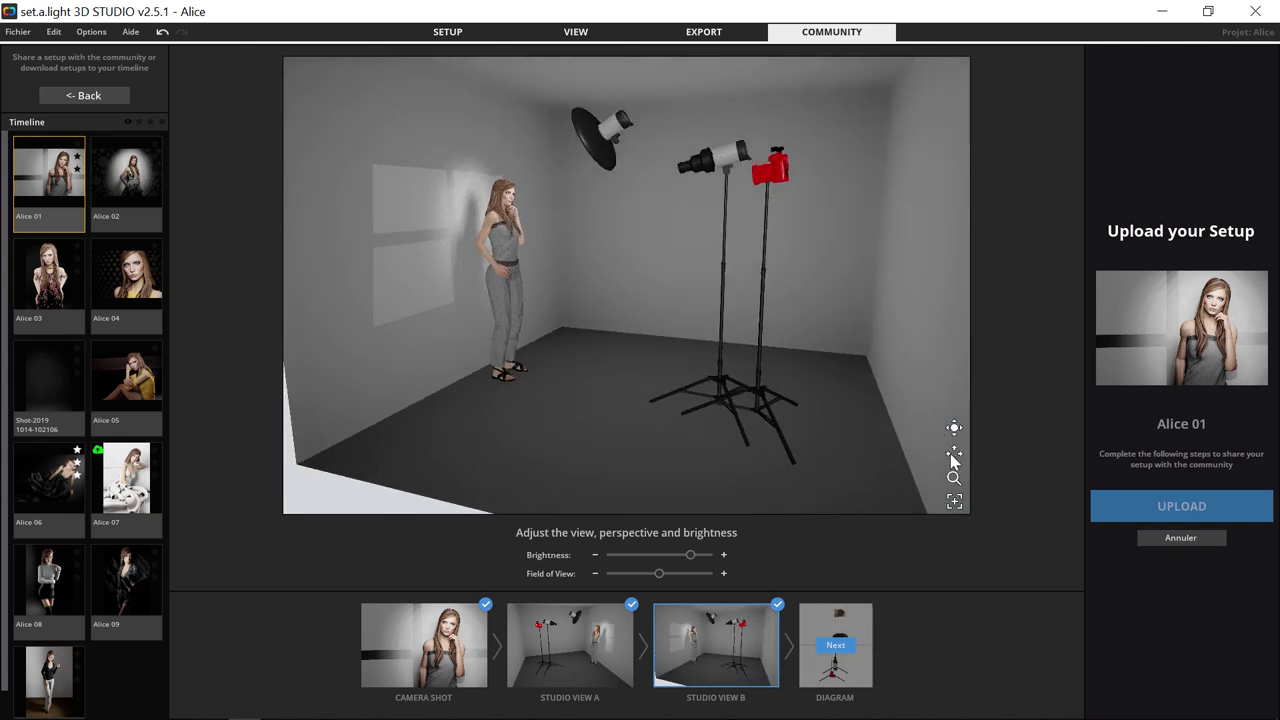
drag(954, 477, 937, 480)
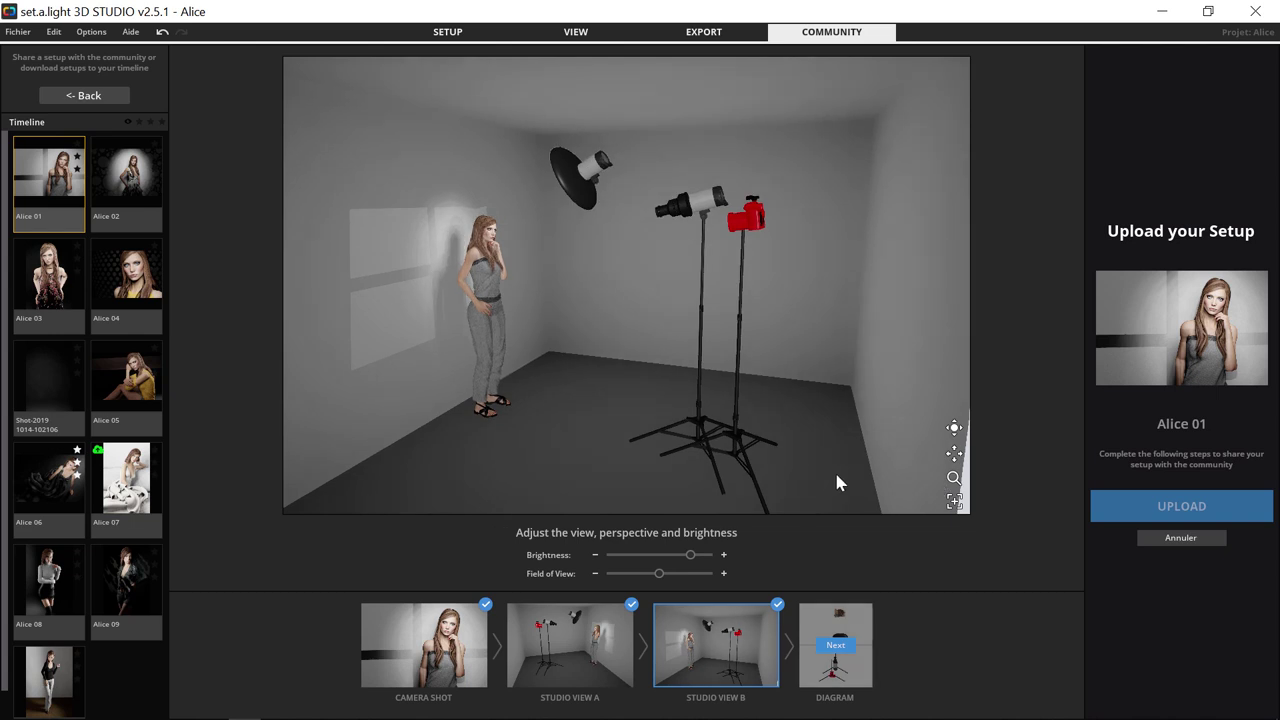
Place the light and camera info fields beside their objects and mark the upper lamp Main Light. Zoom the diagram out slightly.
click(836, 647)
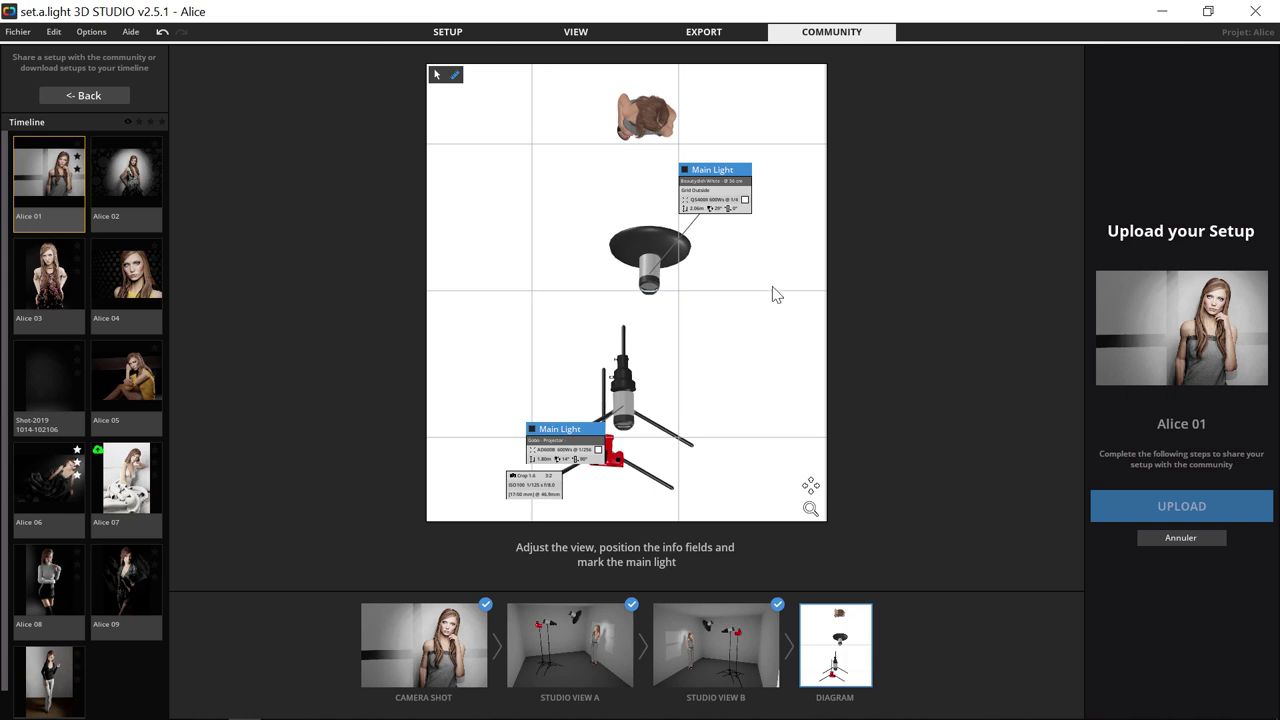
drag(727, 178, 727, 287)
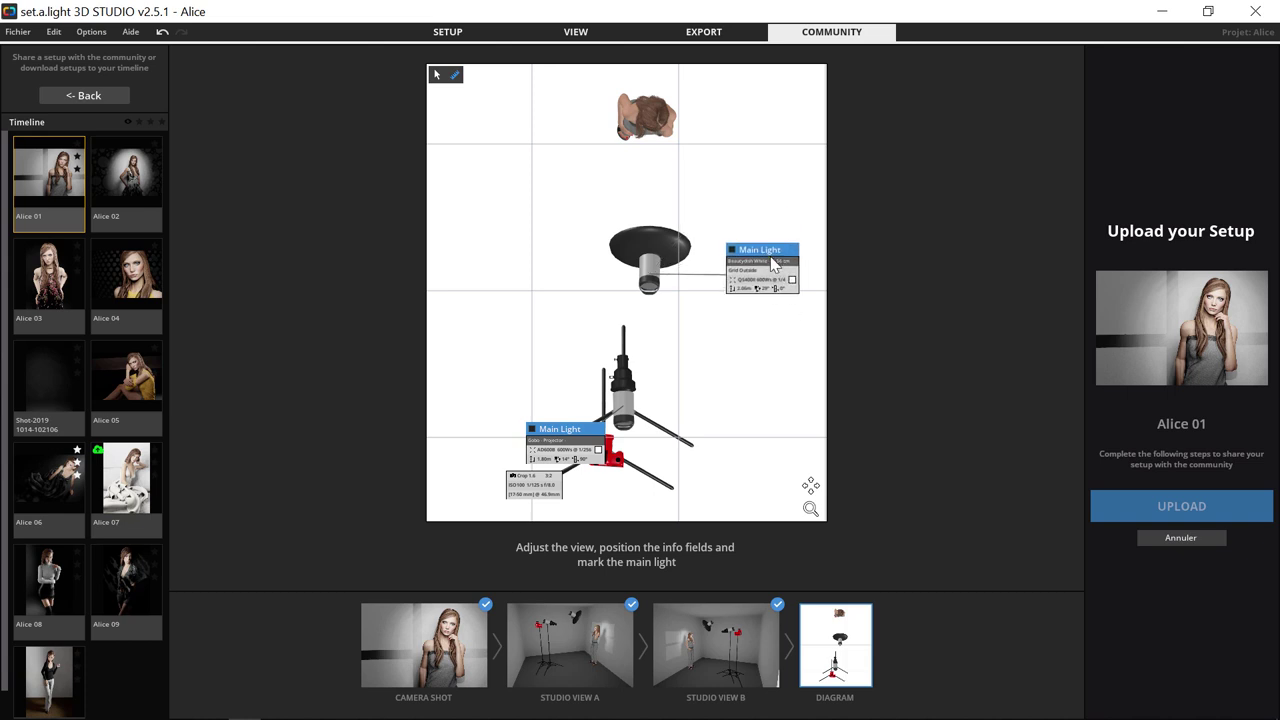
click(727, 283)
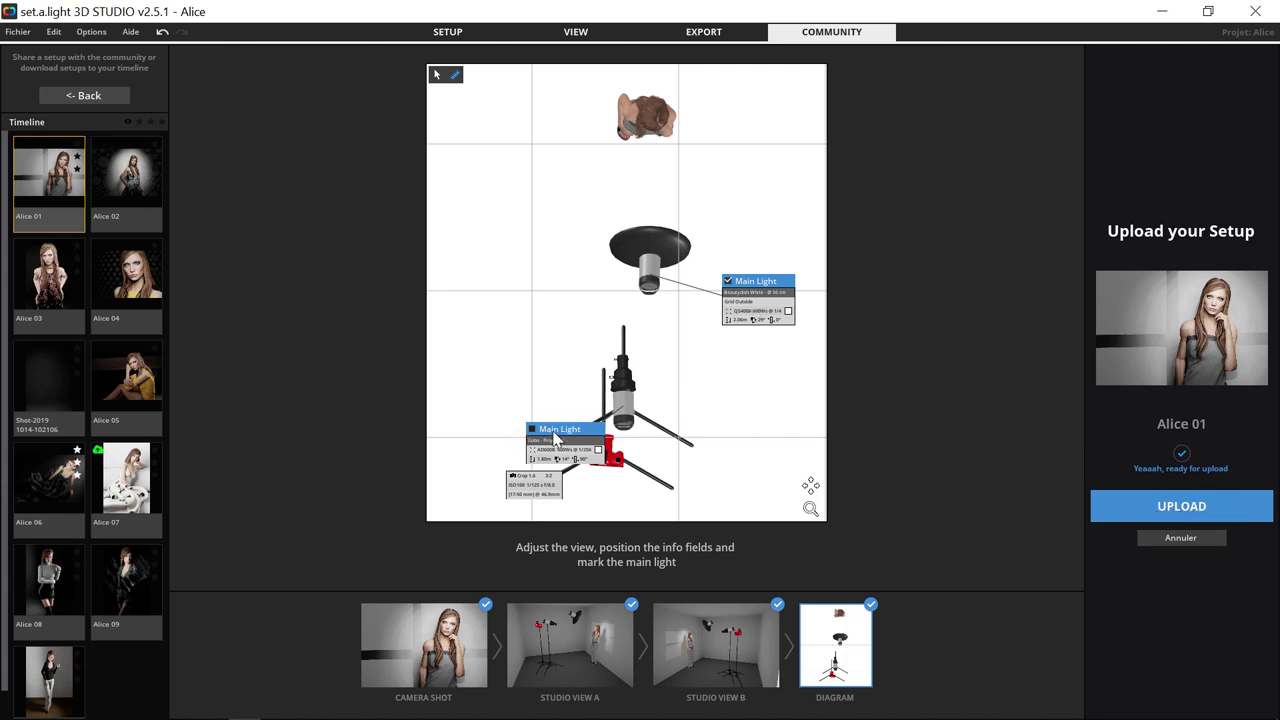
drag(557, 438, 738, 397)
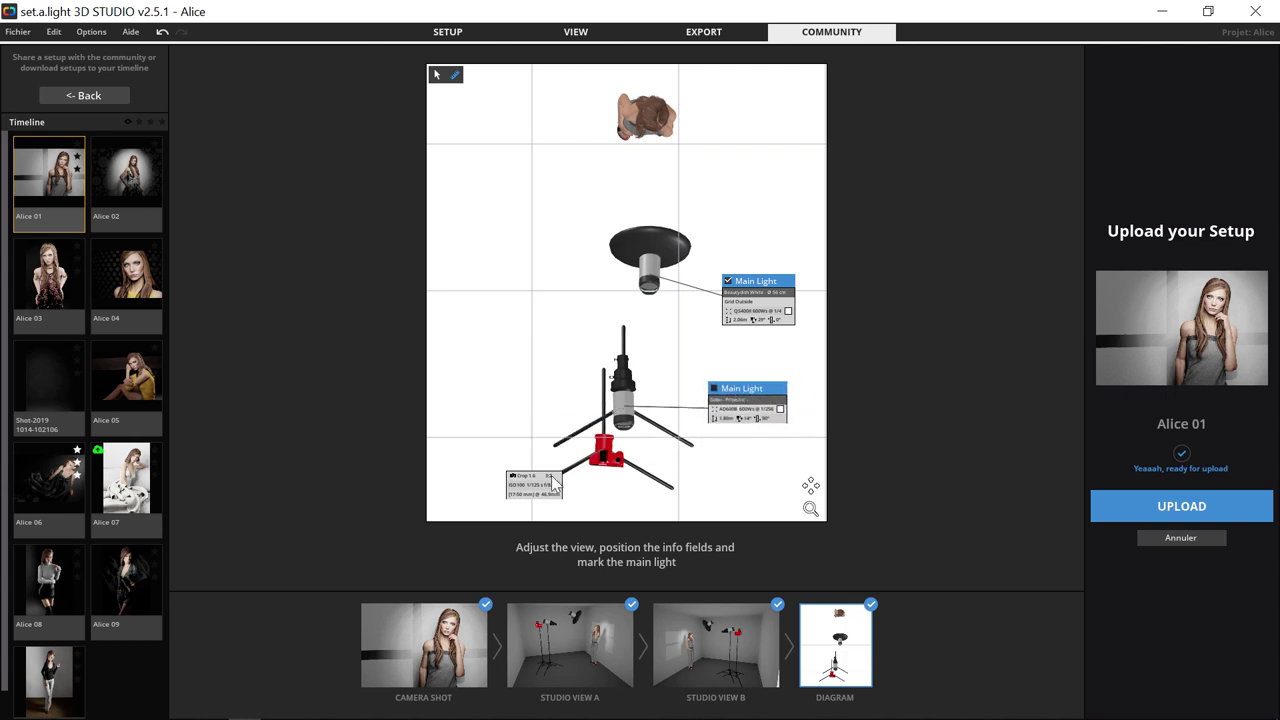
drag(531, 487, 481, 470)
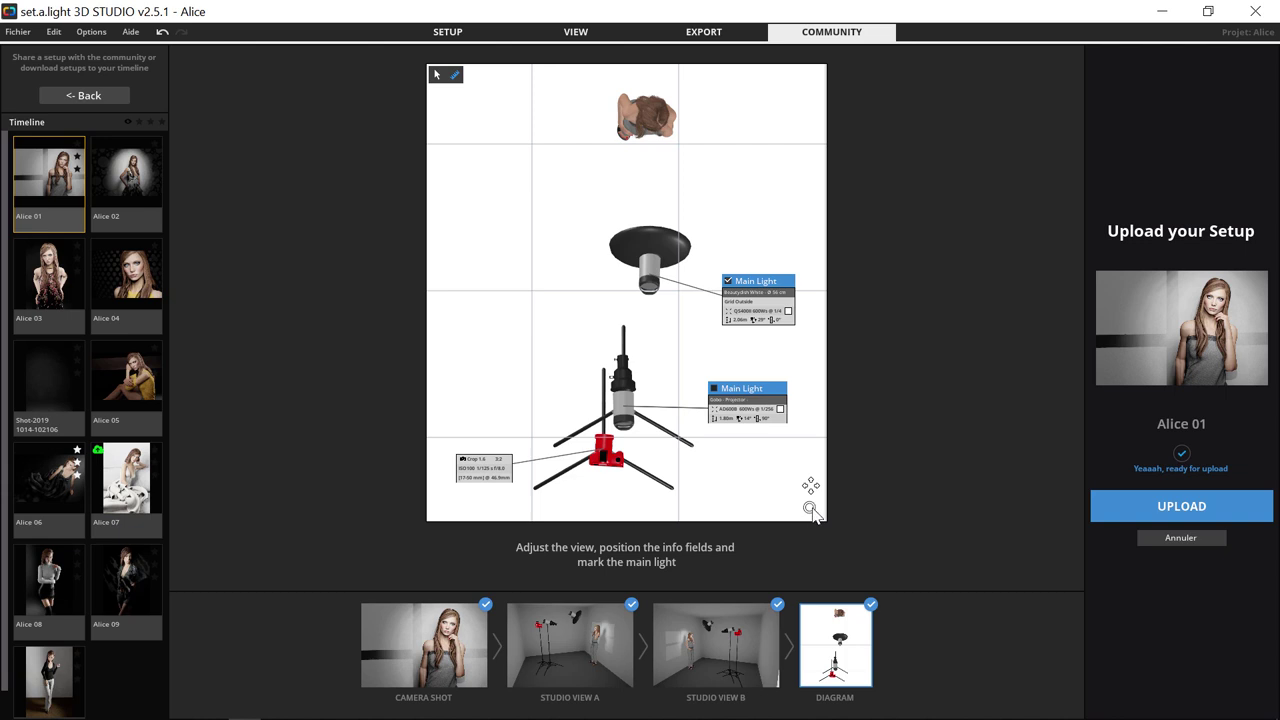
mouse_move(810, 508)
mouse_down()
mouse_move(813, 528)
mouse_move(814, 489)
mouse_up()
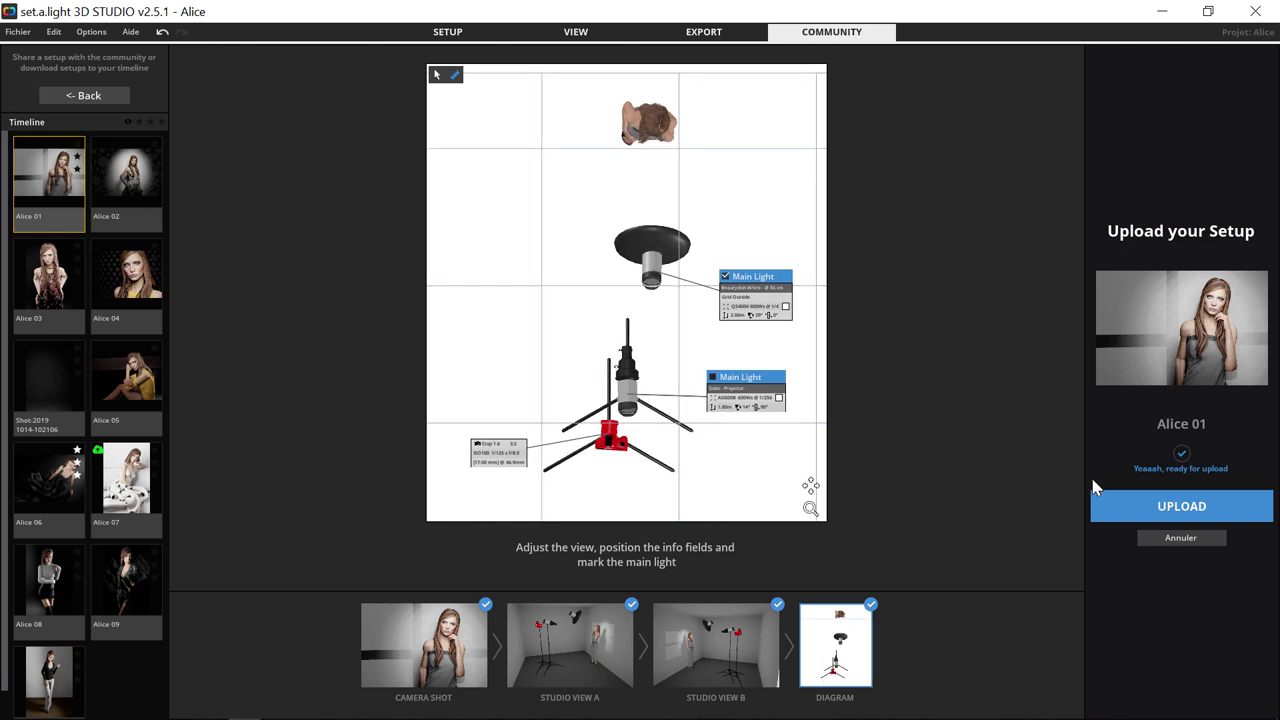
Start the community upload and set the project title to 'OuiOuiPhoto - With Alice'.
click(1183, 507)
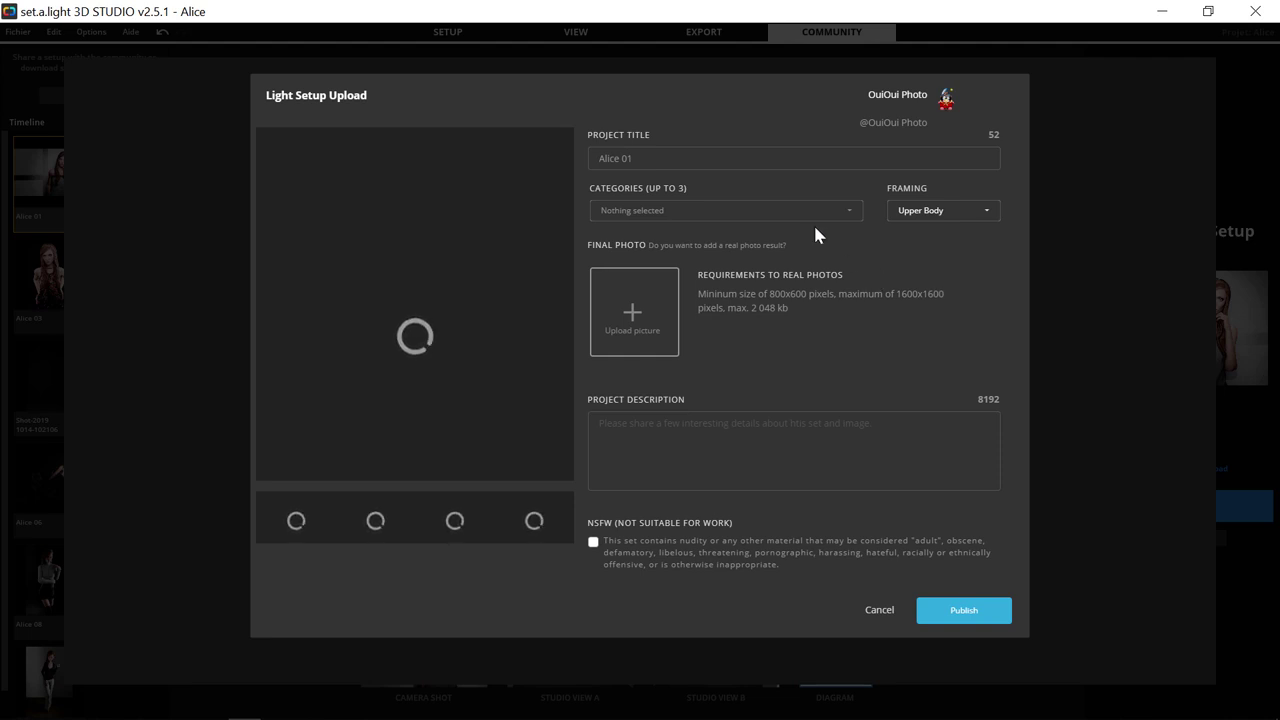
click(665, 158)
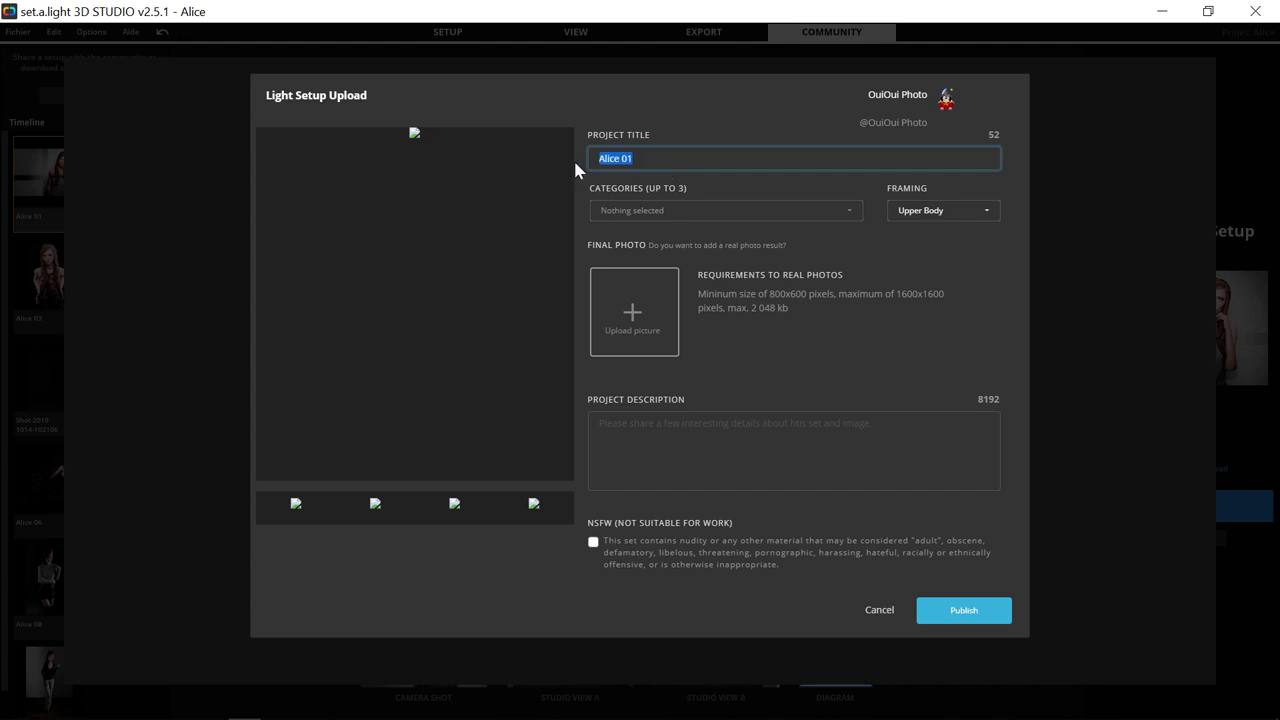
text(OuiOuiP)
text(hoto )
text(- With Al)
text(ice)
Choose Portrait and Fashion categories and Upper Body framing, then begin adding the real photo.
click(697, 210)
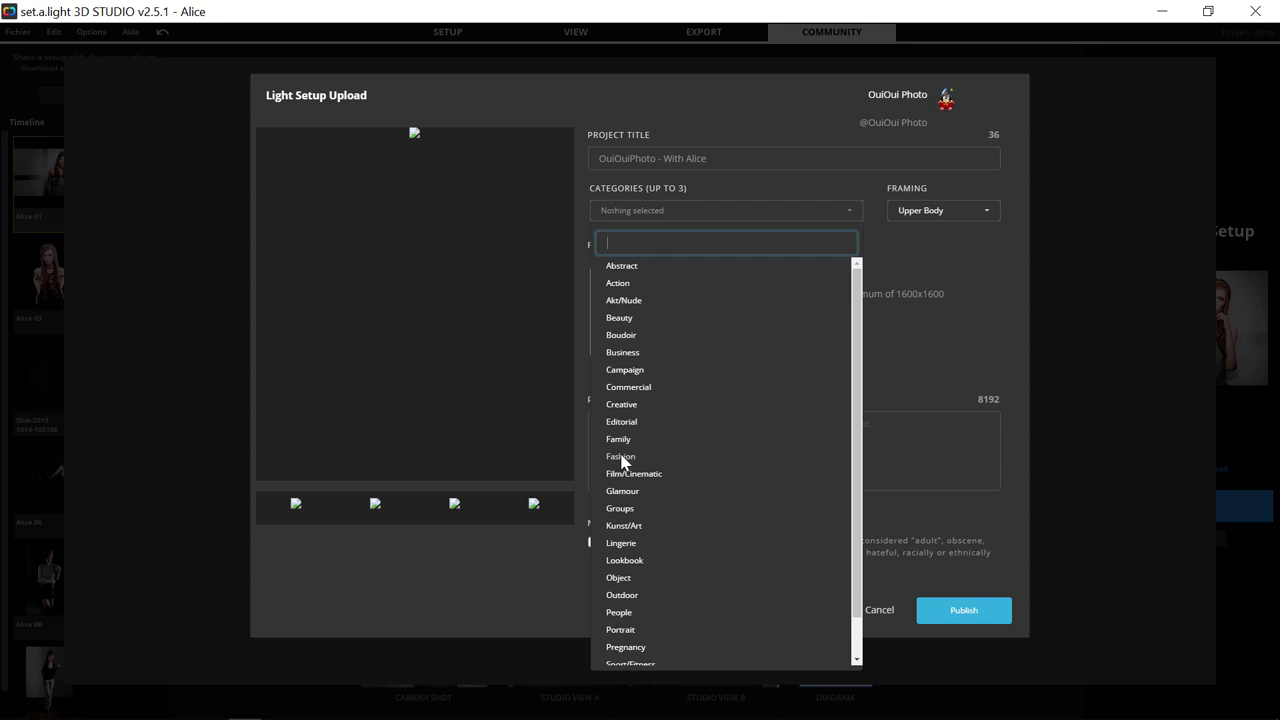
click(622, 630)
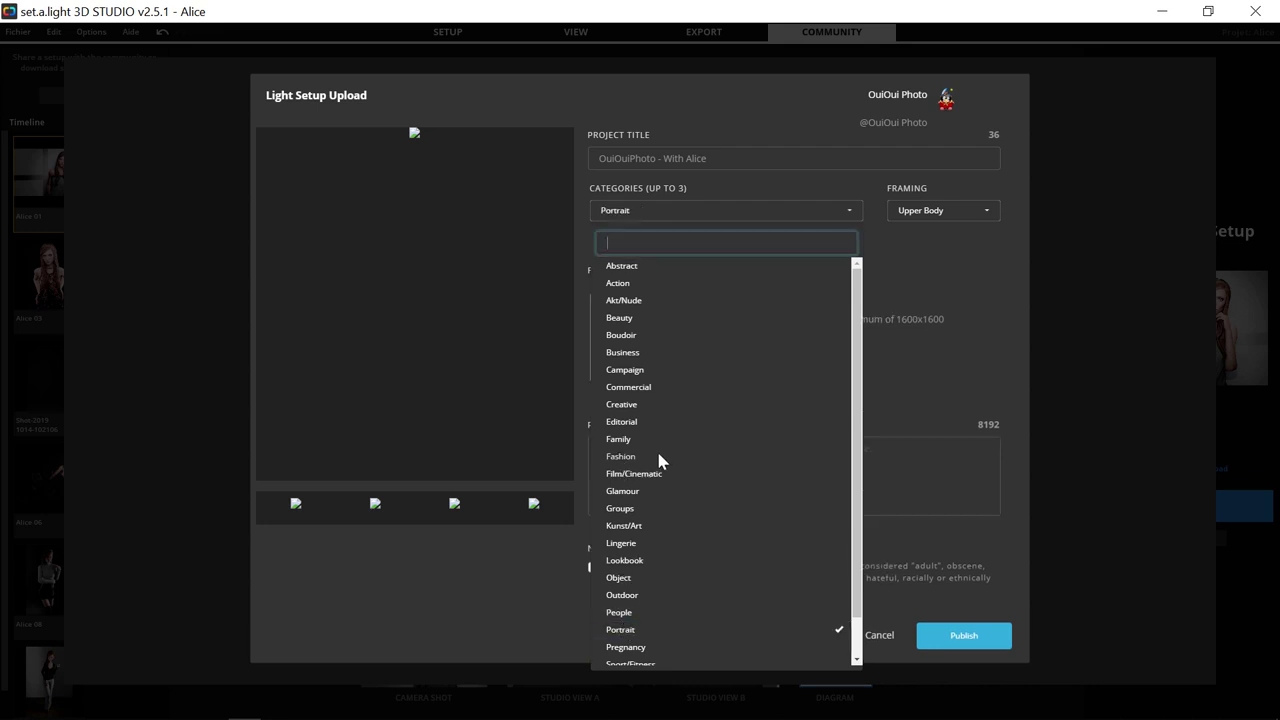
click(628, 456)
click(989, 205)
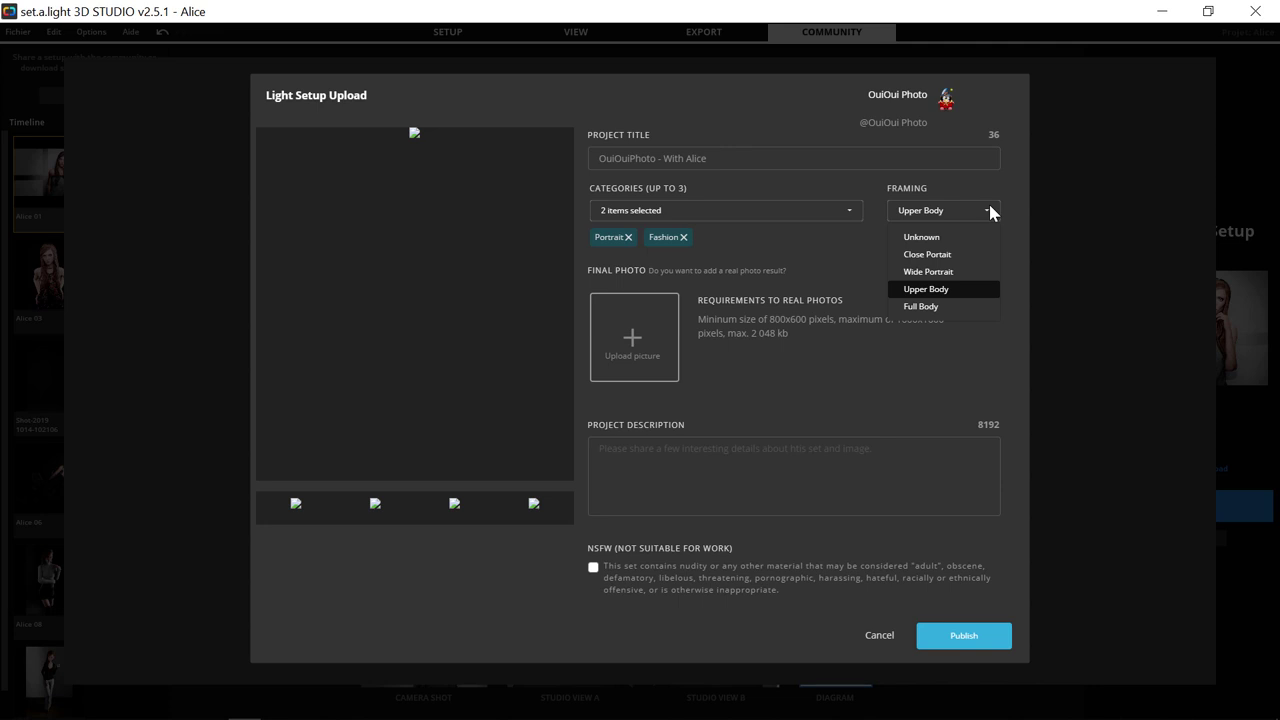
click(938, 289)
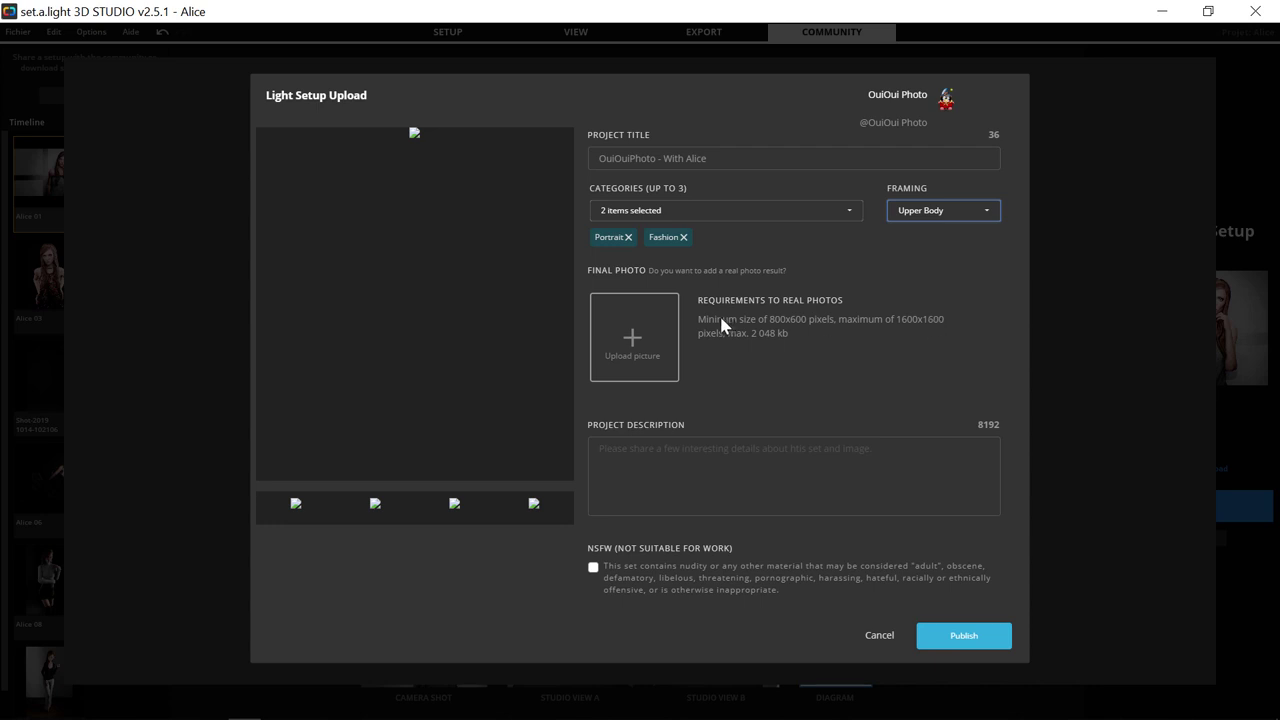
click(634, 343)
Upload Photo.jpg as the setup's real shooting result photo.
click(631, 342)
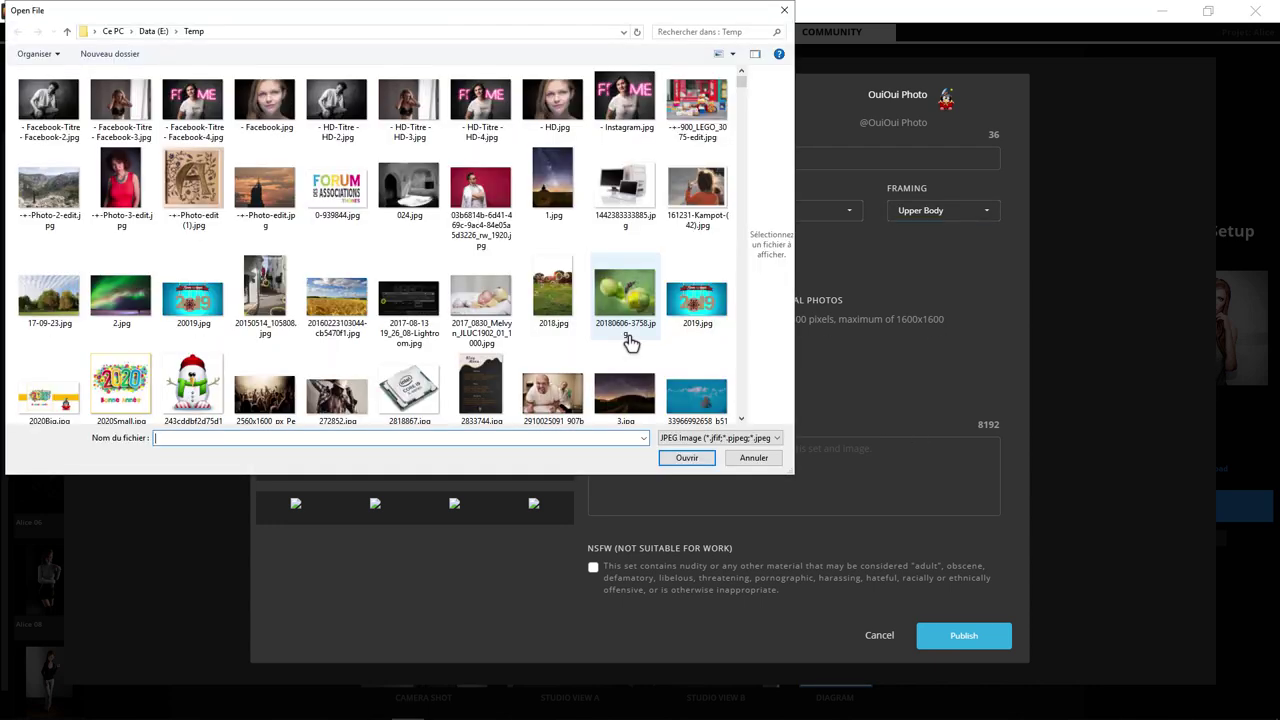
text(Photo)
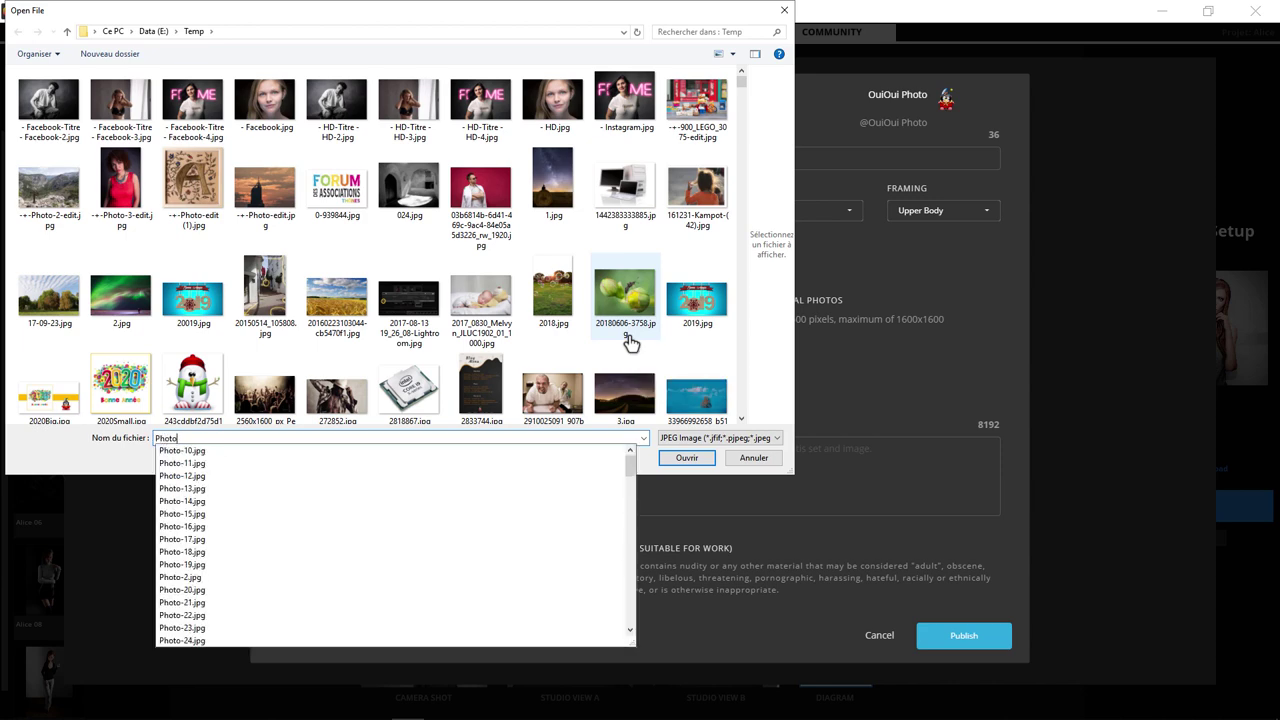
text(.jpg)
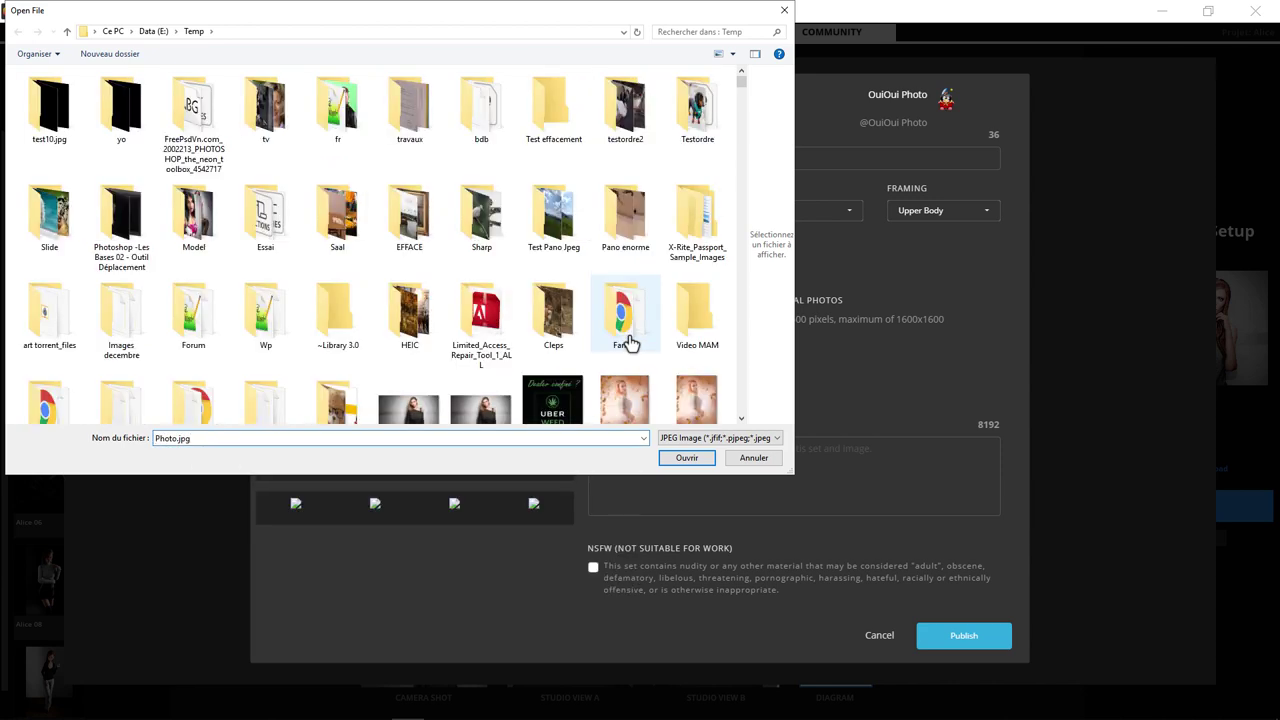
click(687, 457)
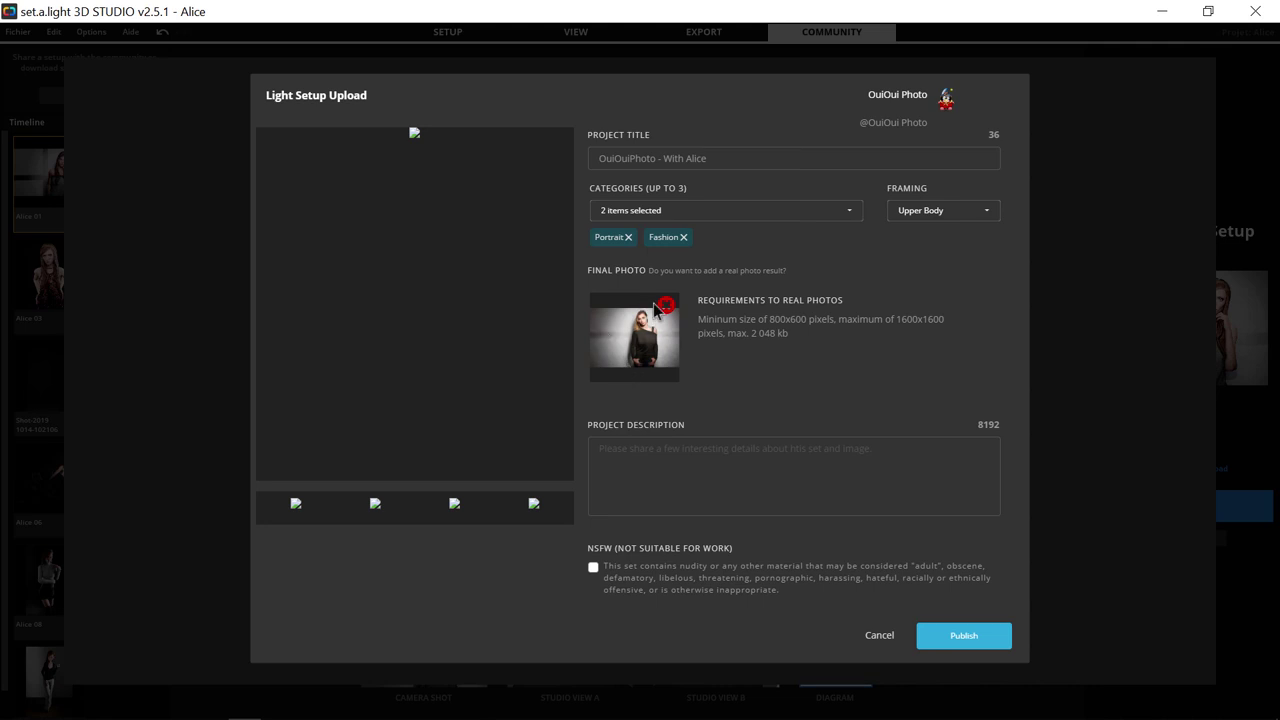
click(632, 446)
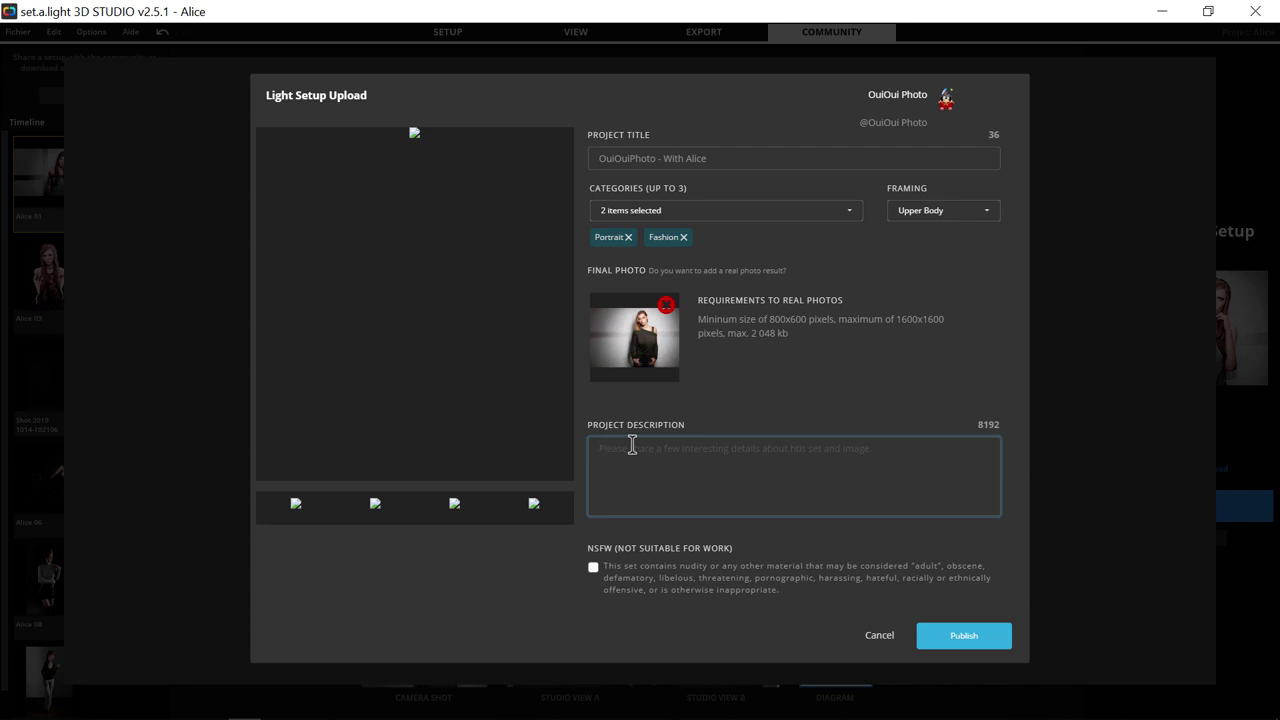
text(If y)
text(ou want)
text( to see the re)
text(st of my)
text( work jus)
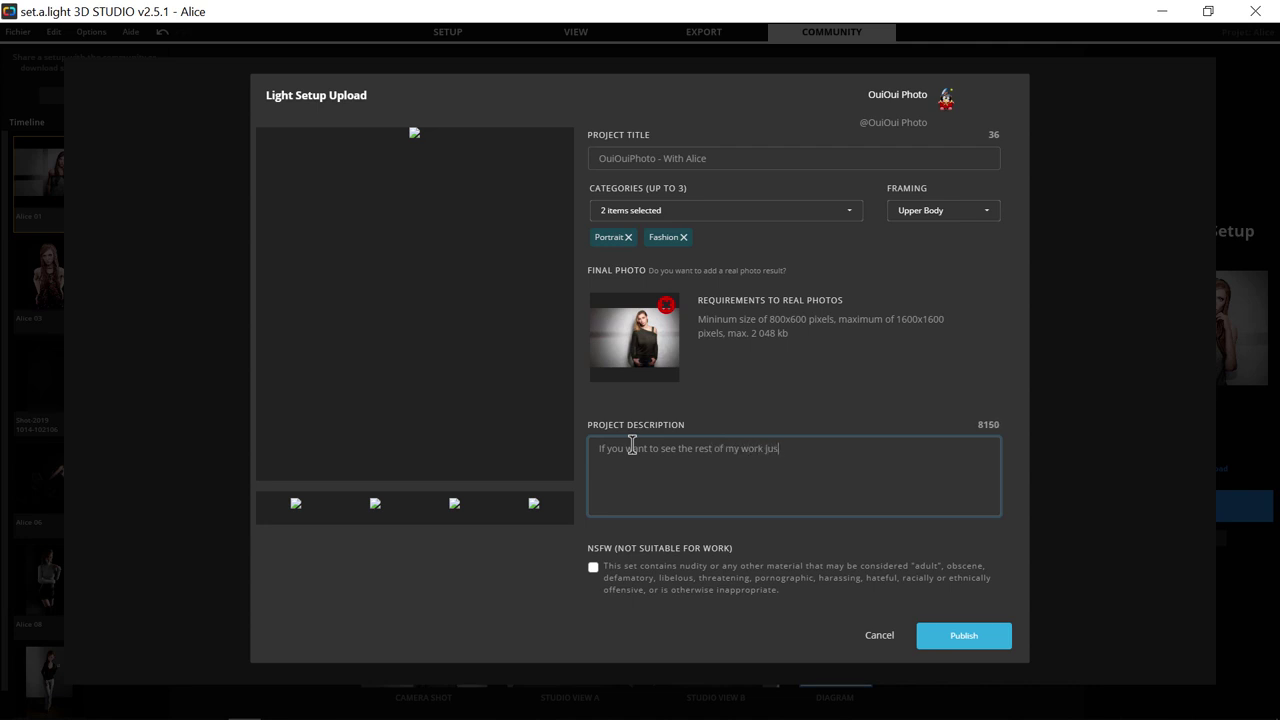
text(t go to )
text(https://)
text(photos)
text(.ouiouip)
text(hoto.fr)
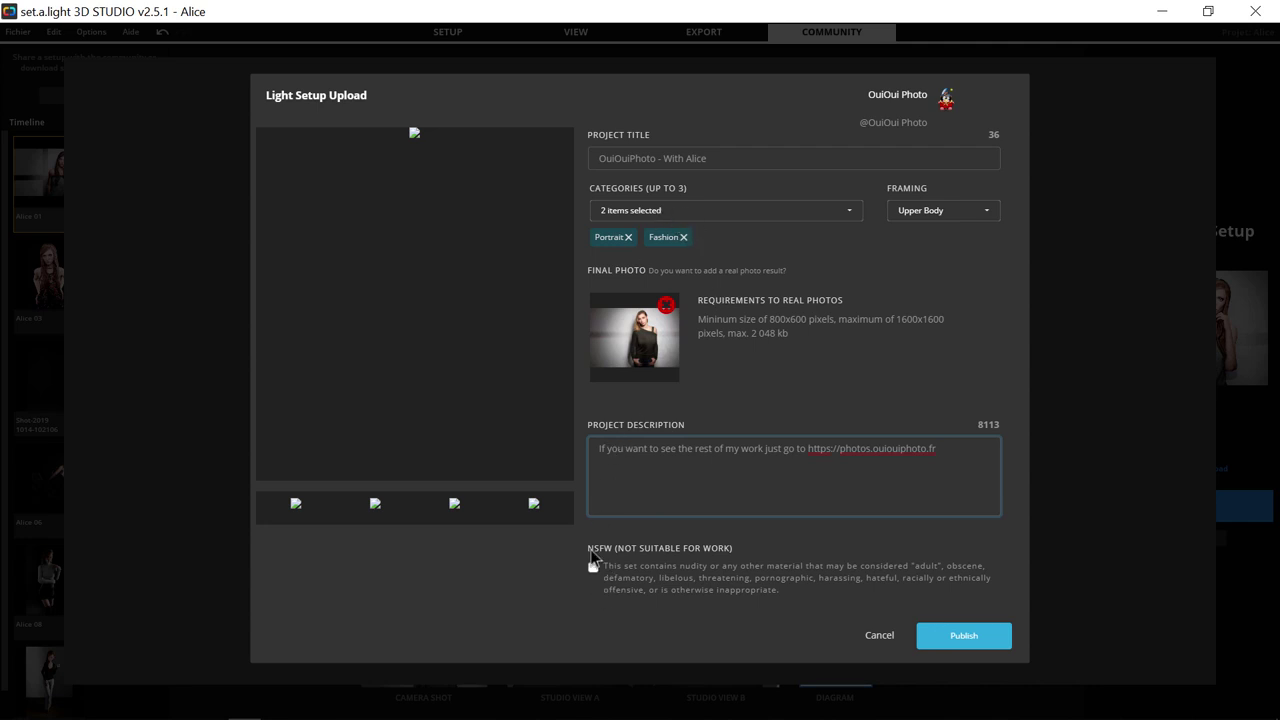
click(960, 638)
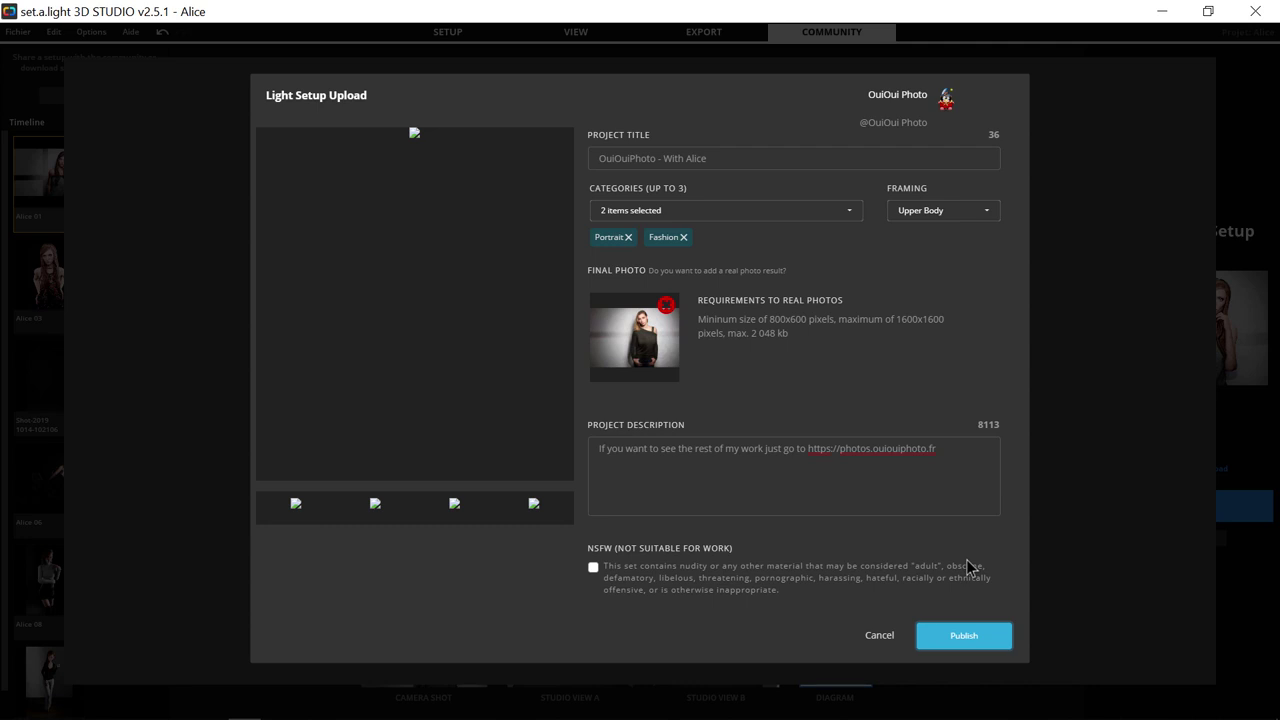
Open the 'OuiOuiPhoto - With Alice' page and view Studio View 2, Lighting Diagram, Camera View and Shooting Result.
click(957, 637)
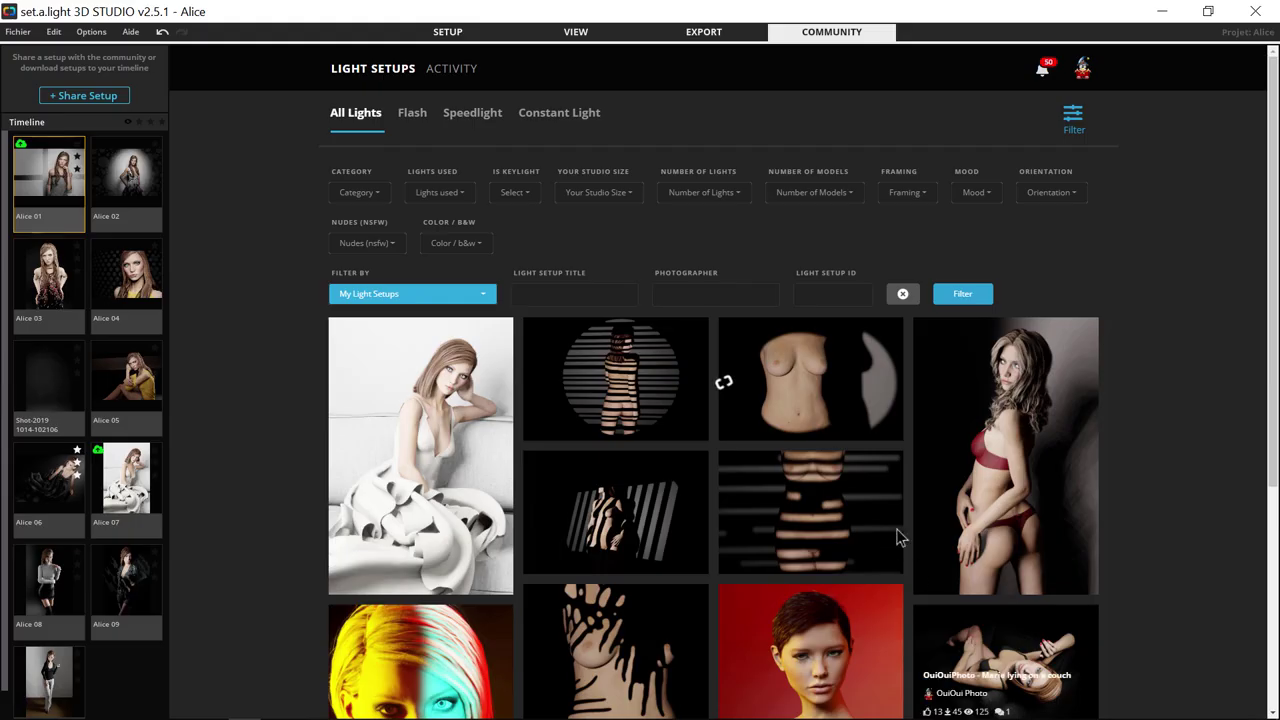
click(893, 525)
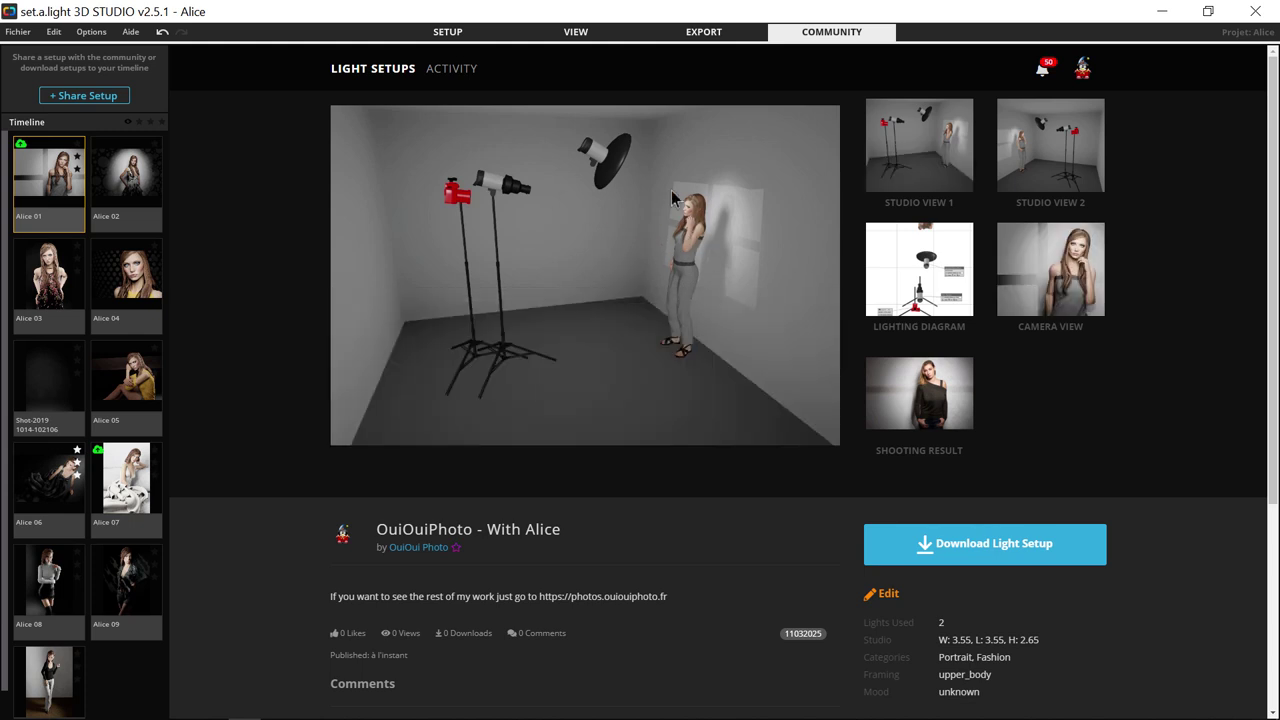
click(1065, 160)
click(910, 288)
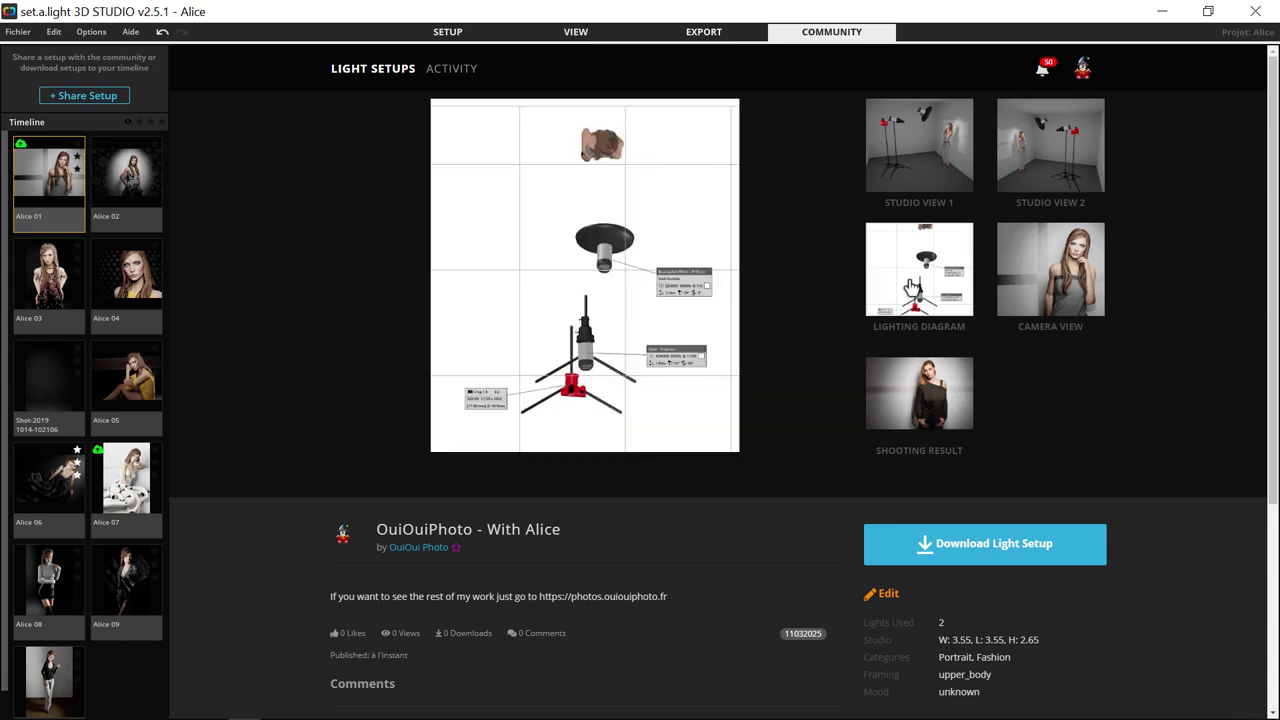
click(1060, 292)
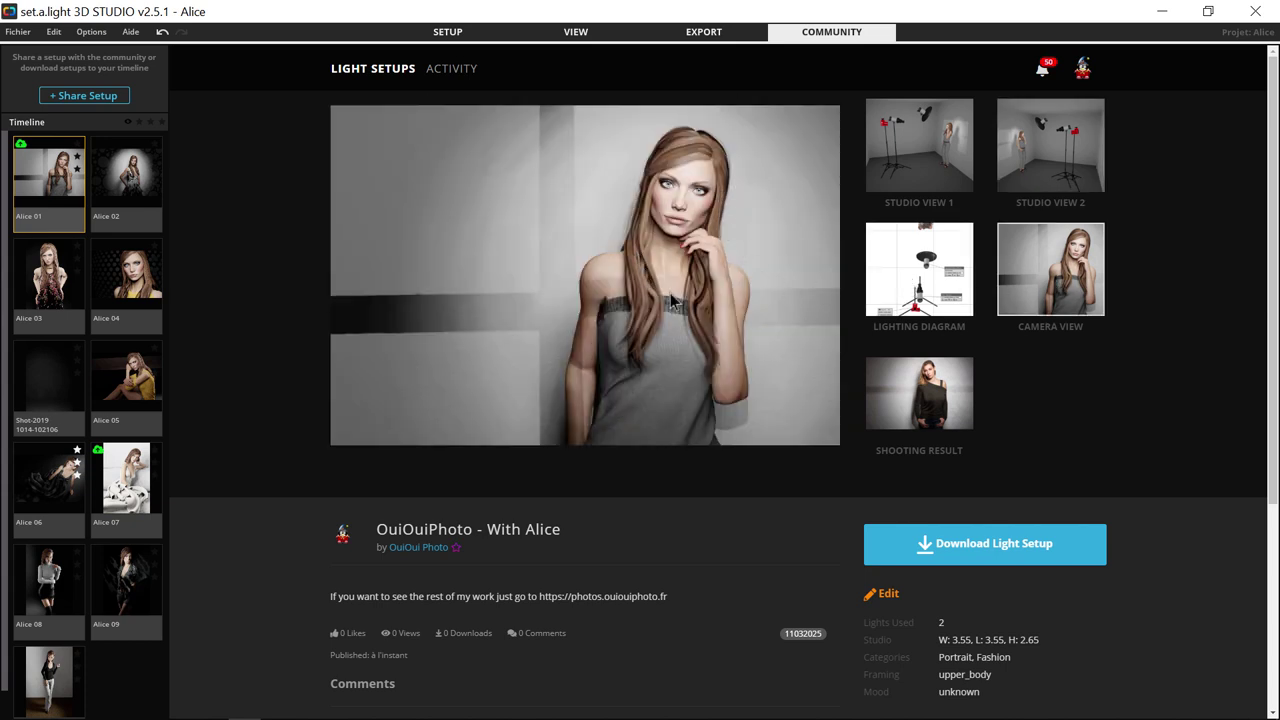
click(928, 402)
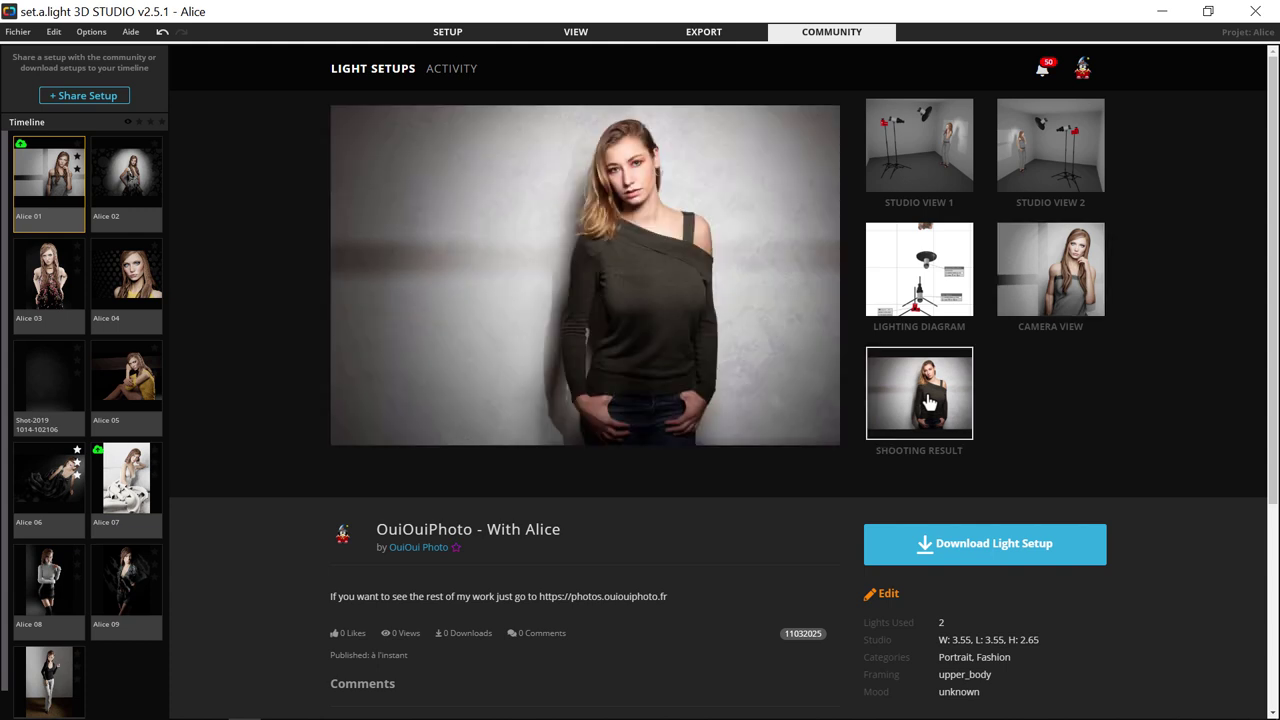